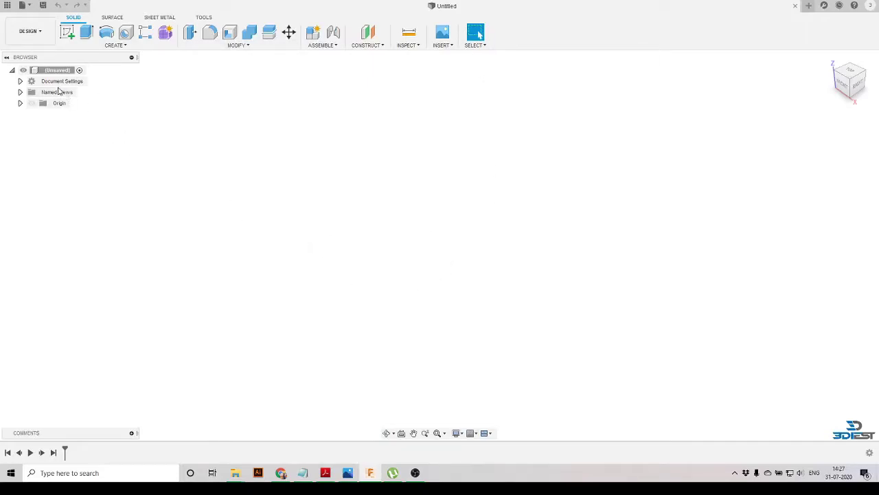
# Save the empty design as 'Bracket' and confirm the document units are mm
pyautogui.click(42, 6)
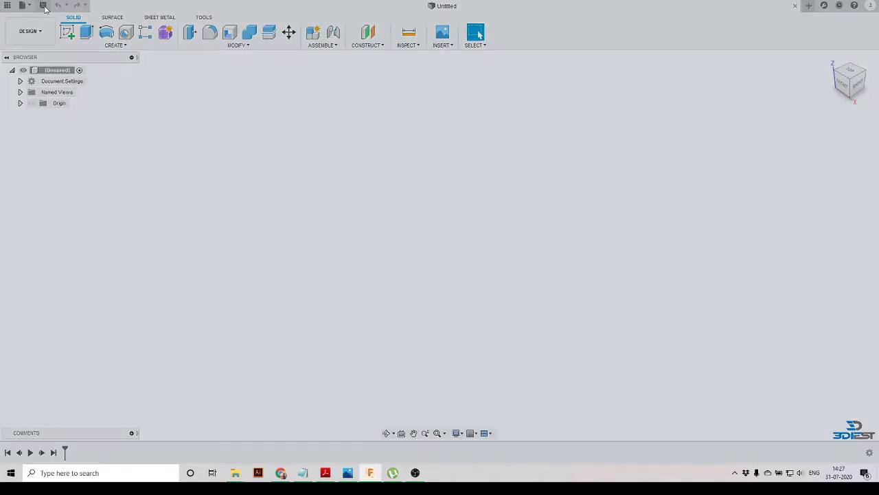
pyautogui.moveTo(333, 71); pyautogui.dragTo(268, 79)
pyautogui.write('Bracket')
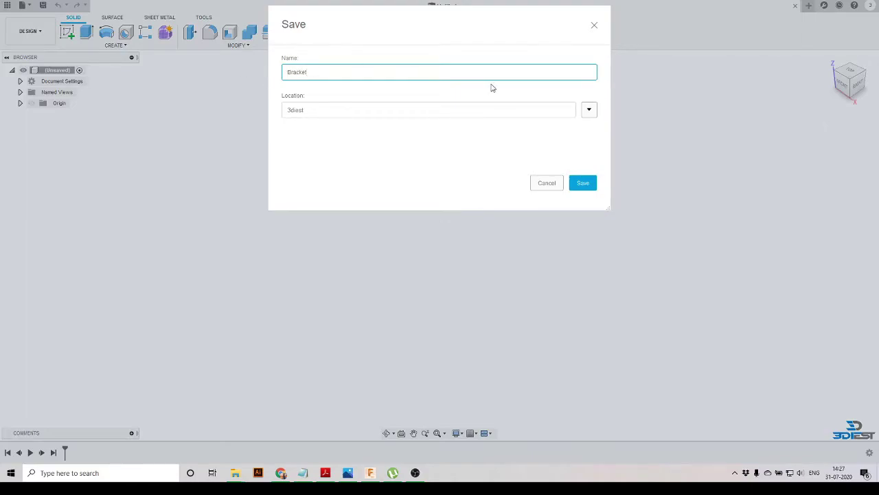
pyautogui.click(582, 186)
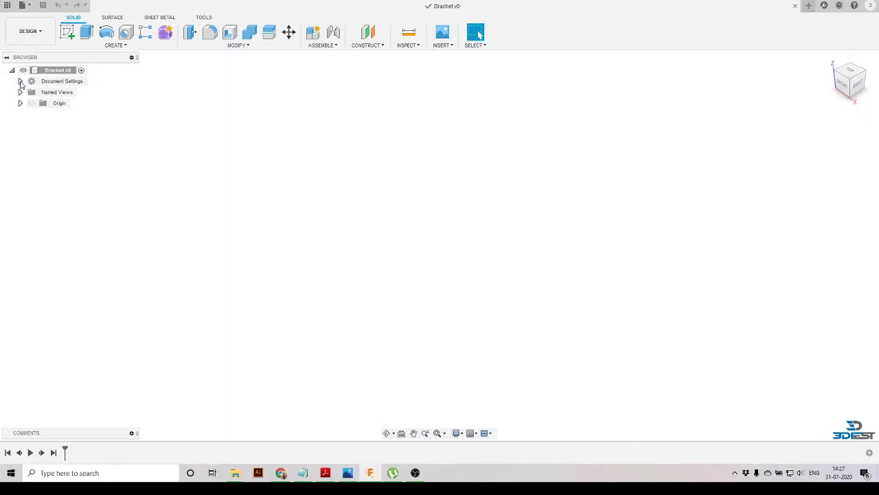
pyautogui.click(20, 81)
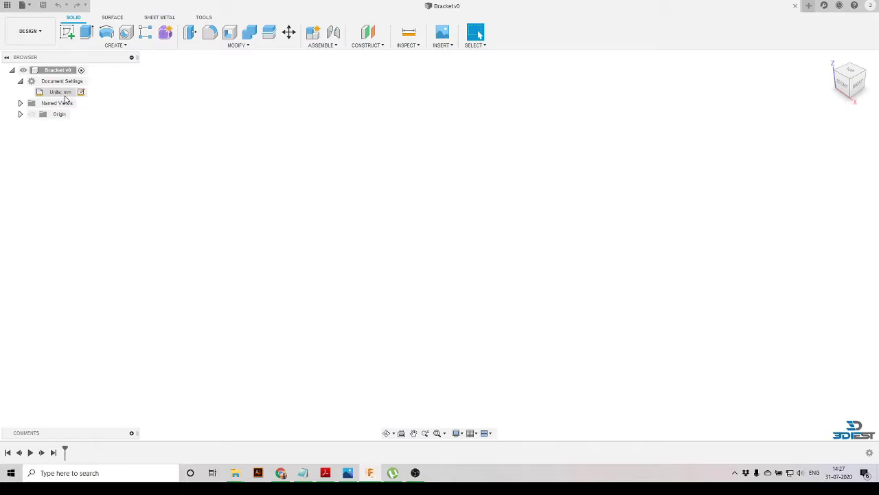
pyautogui.click(20, 81)
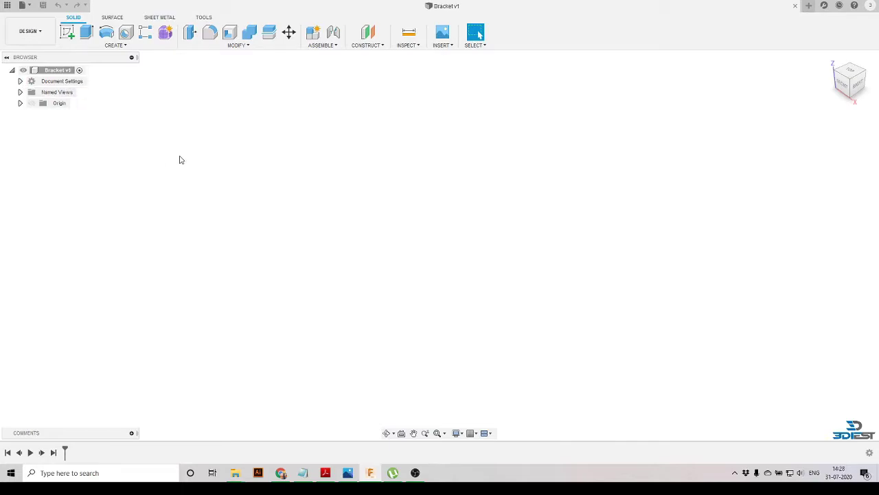
# Create a sketch on the XZ front plane and view it head-on
pyautogui.click(68, 33)
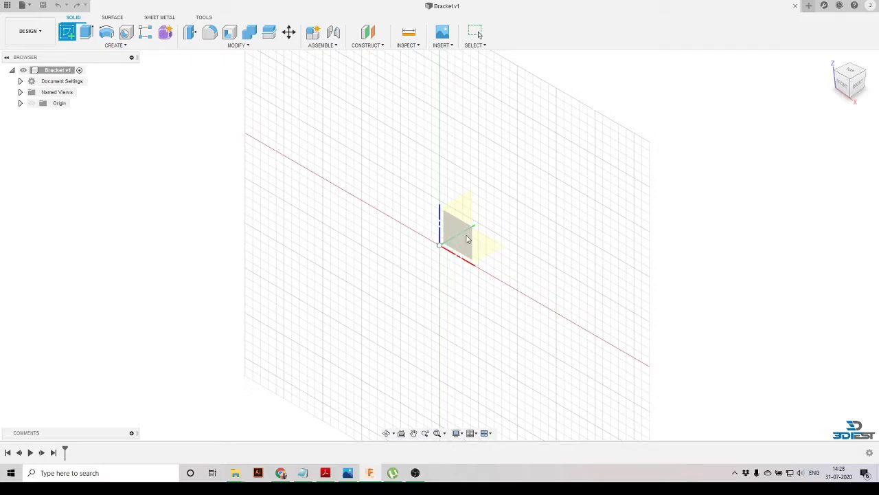
pyautogui.click(462, 239)
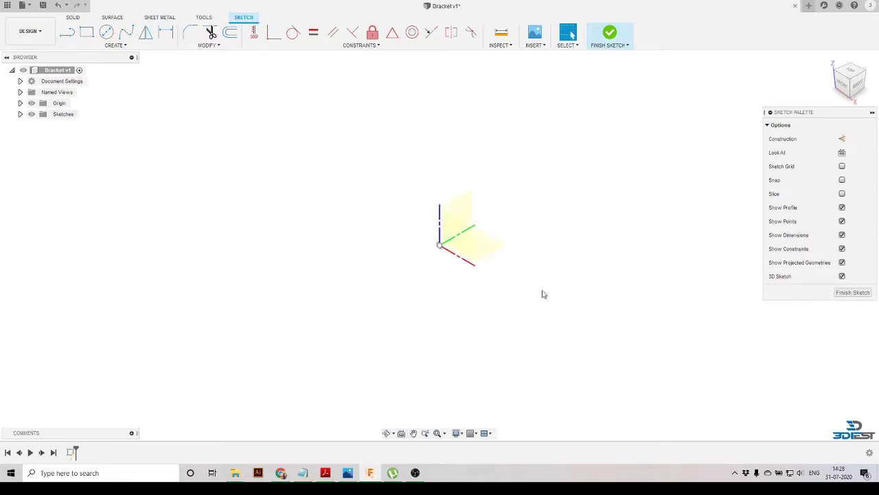
pyautogui.click(402, 433)
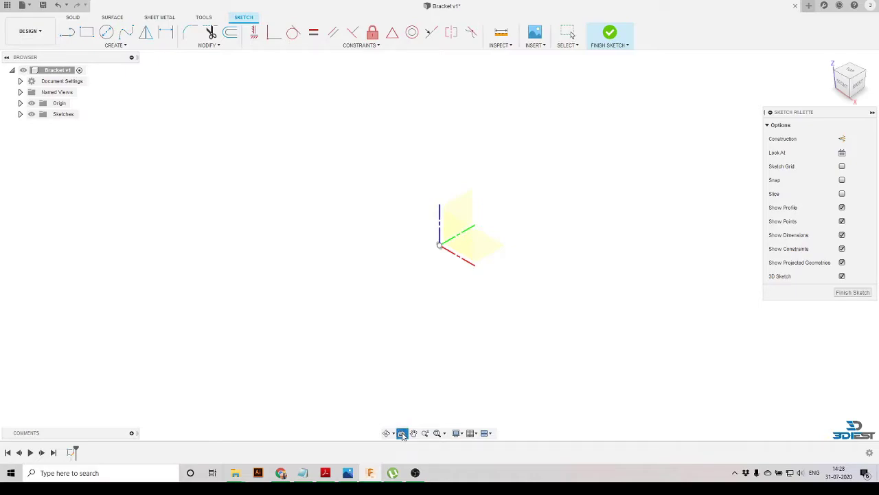
pyautogui.click(446, 261)
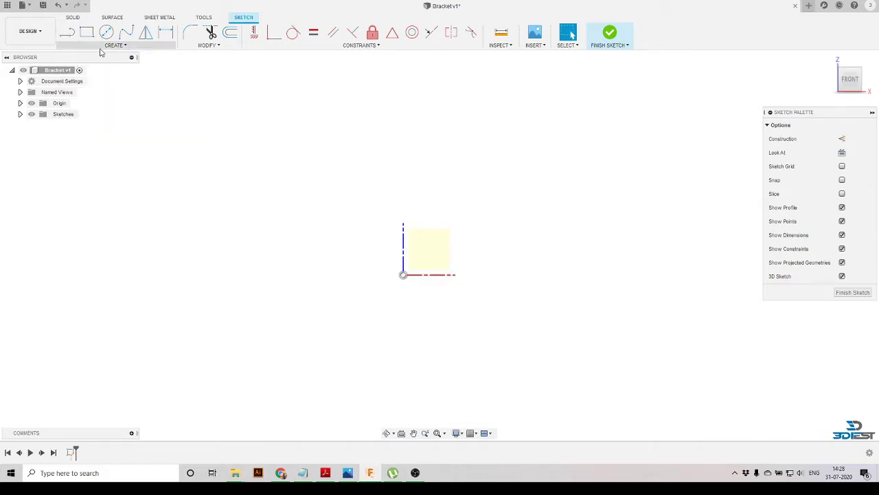
# Draw the horizontal base line of the L from the origin to the right
pyautogui.click(66, 32)
pyautogui.press('Escape')
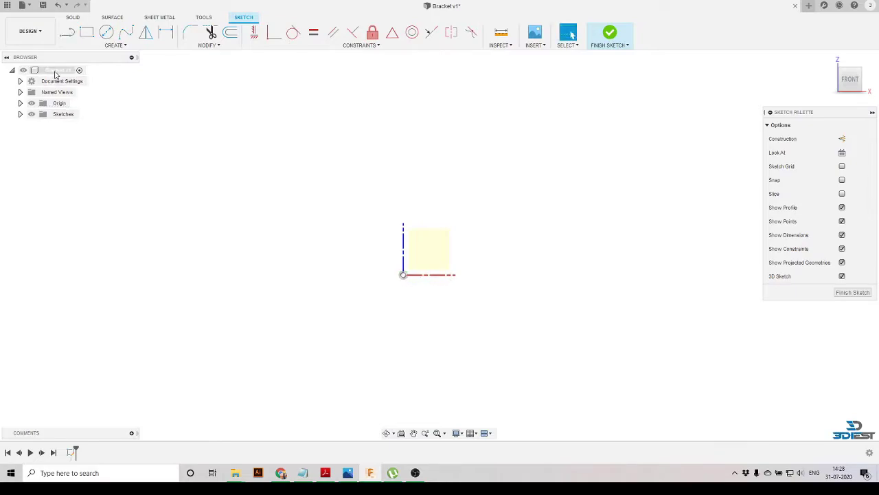
pyautogui.click(67, 34)
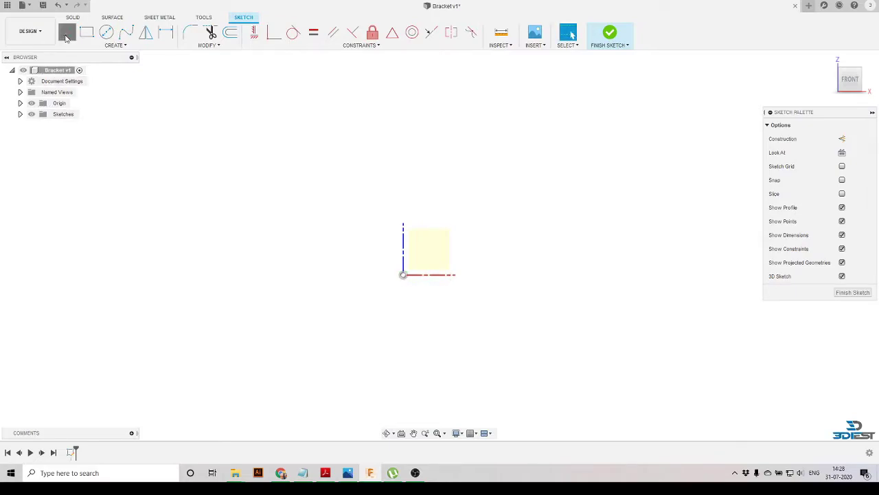
pyautogui.click(403, 275)
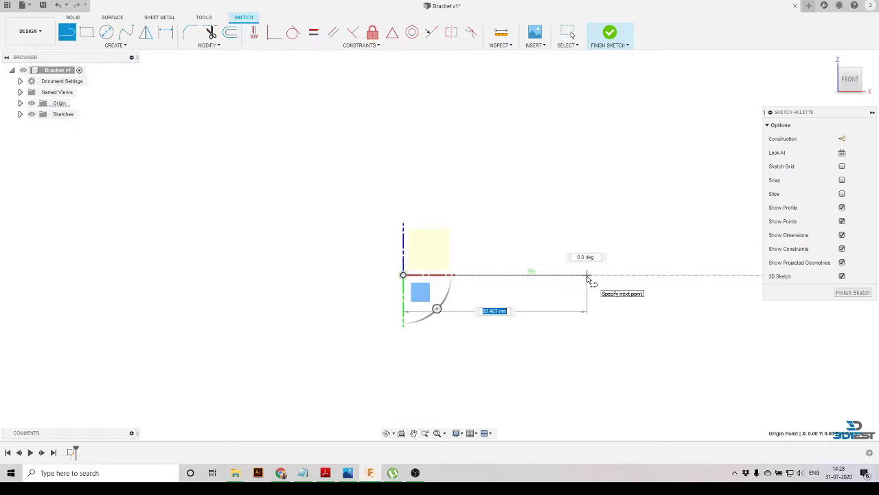
pyautogui.click(588, 275)
pyautogui.press('Escape')
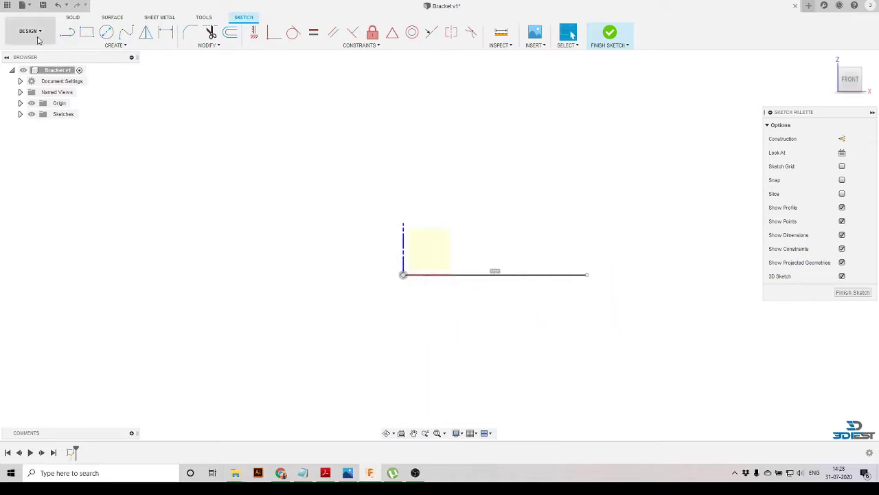
# Draw the base end, inner corner and upright leg, closing the L back at the origin
pyautogui.click(66, 34)
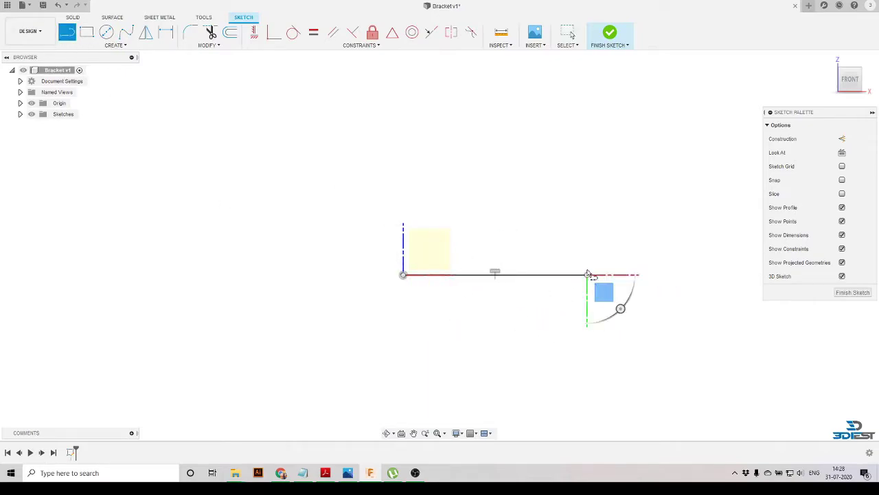
pyautogui.moveTo(588, 256); pyautogui.dragTo(438, 258)
pyautogui.click(438, 258)
pyautogui.click(437, 118)
pyautogui.moveTo(437, 118)
pyautogui.mouseDown()
pyautogui.moveTo(391, 118)
pyautogui.moveTo(437, 118)
pyautogui.mouseUp()
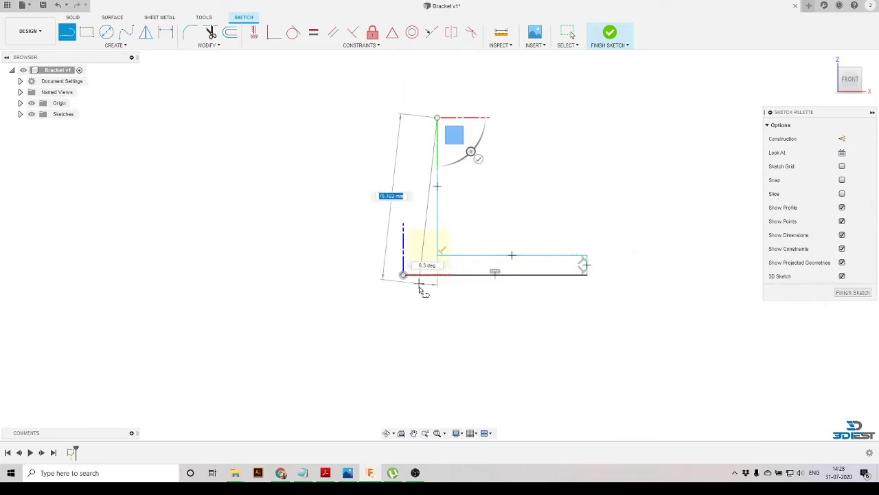
pyautogui.click(403, 118)
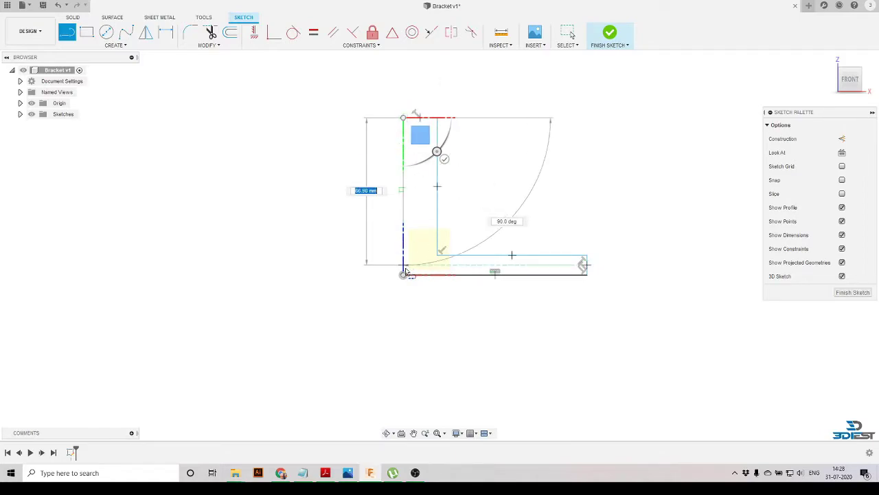
pyautogui.click(404, 274)
pyautogui.press('Escape')
pyautogui.scroll(-2, 499, 286)
pyautogui.scroll(5, 542, 259)
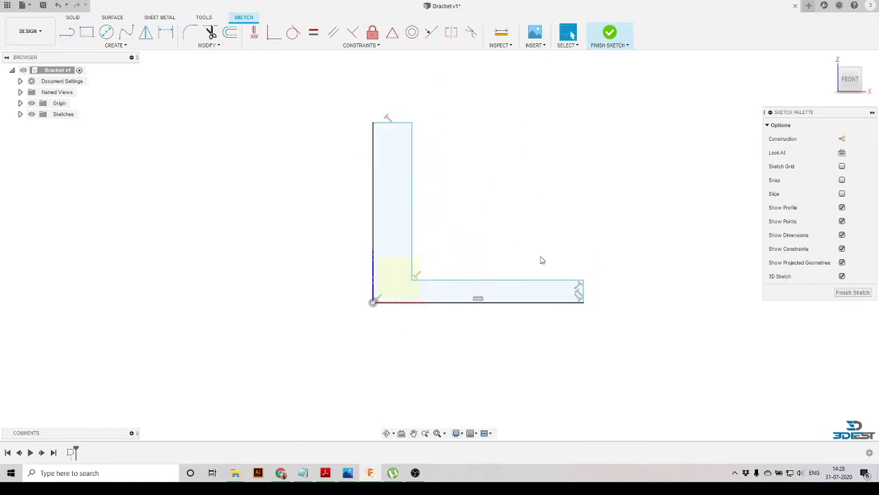
pyautogui.scroll(-3, 404, 298)
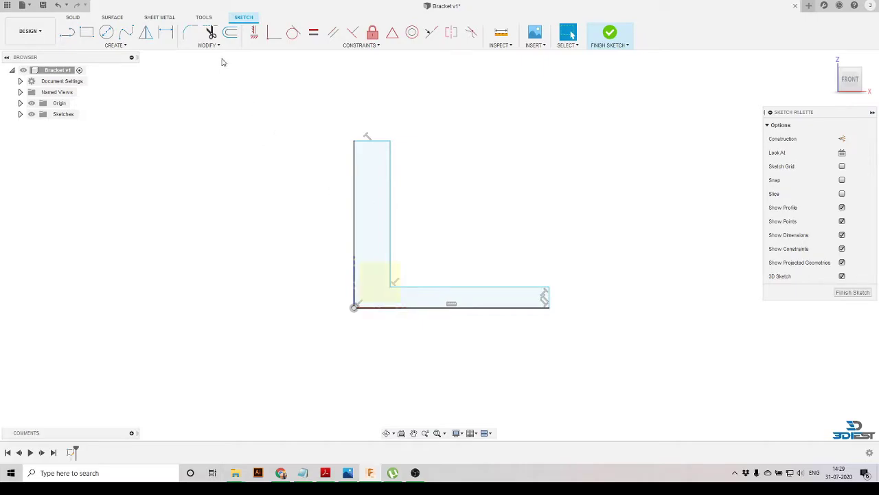
# In Change Parameters, create user parameter 'length' with expression 50 mm
pyautogui.click(206, 45)
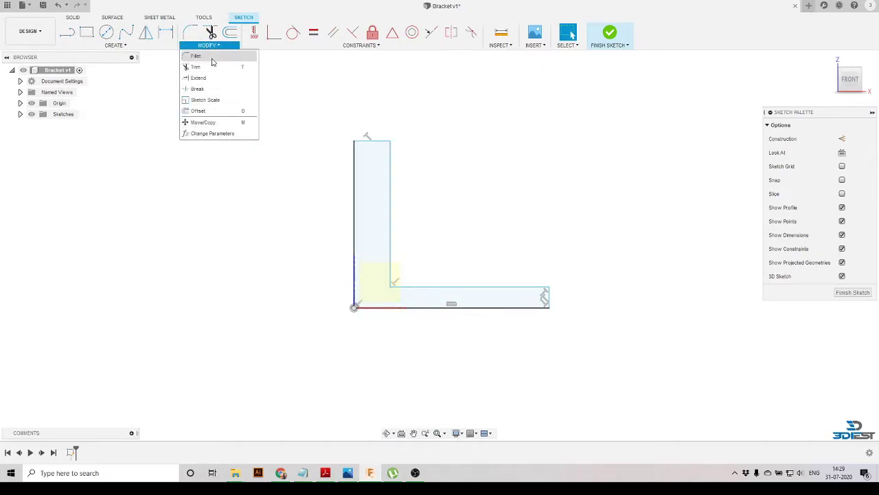
pyautogui.click(215, 46)
pyautogui.click(215, 46)
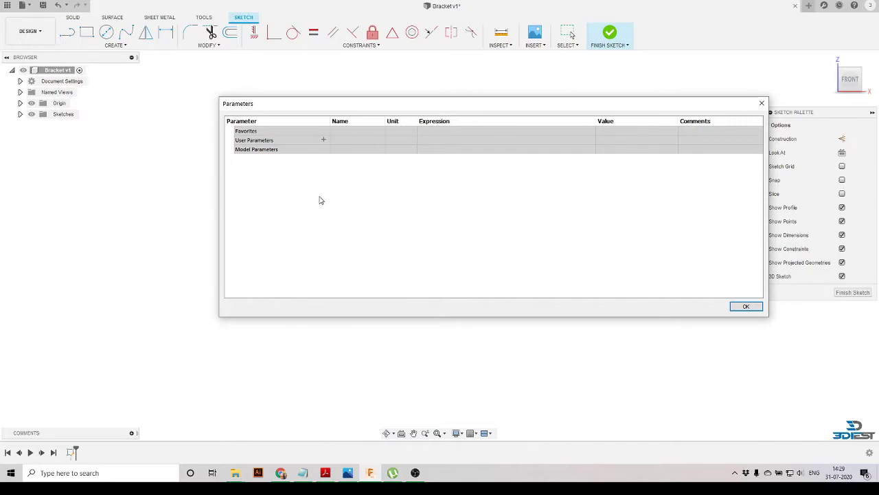
pyautogui.click(323, 140)
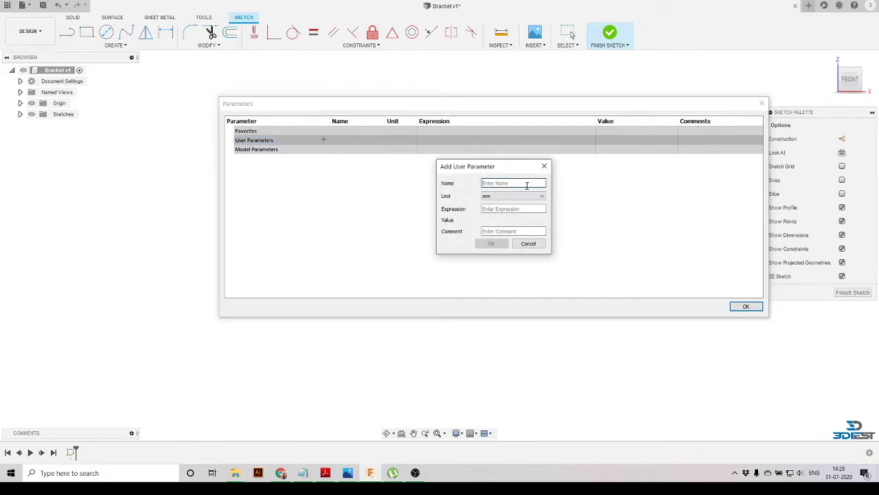
pyautogui.write('ength')
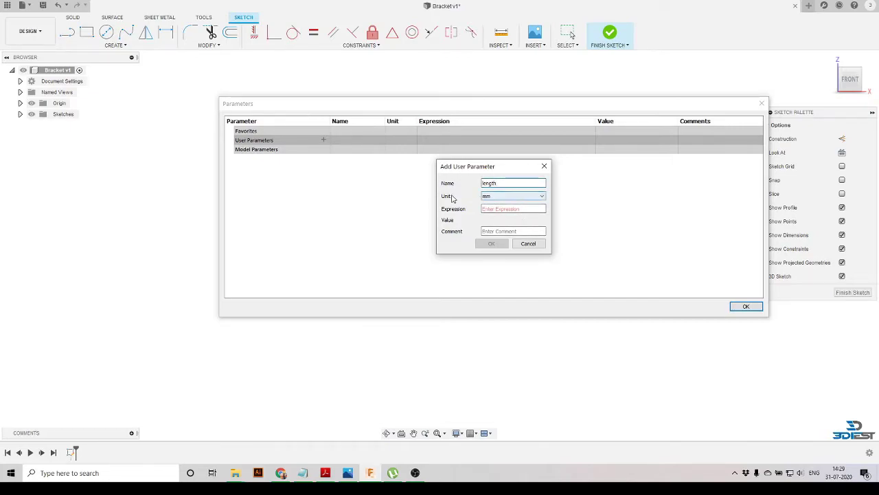
pyautogui.click(503, 207)
pyautogui.write('50')
pyautogui.click(491, 243)
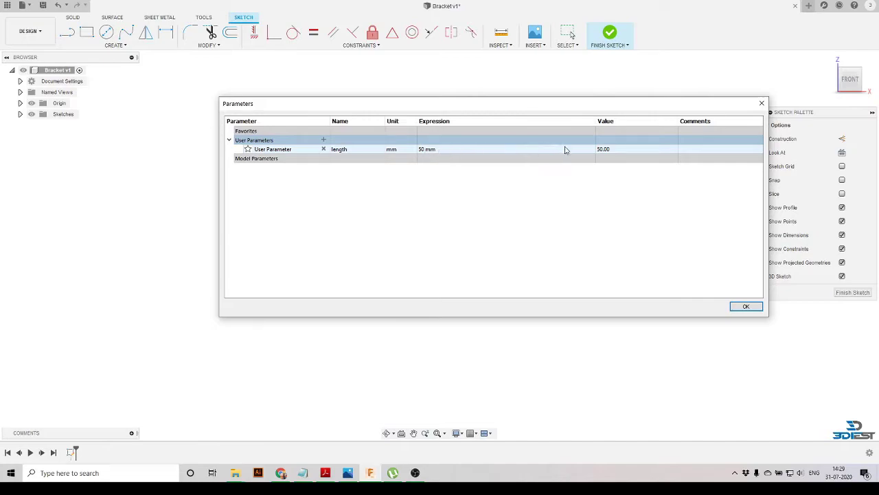
# Add a user parameter 'width' set to 50 mm
pyautogui.click(323, 139)
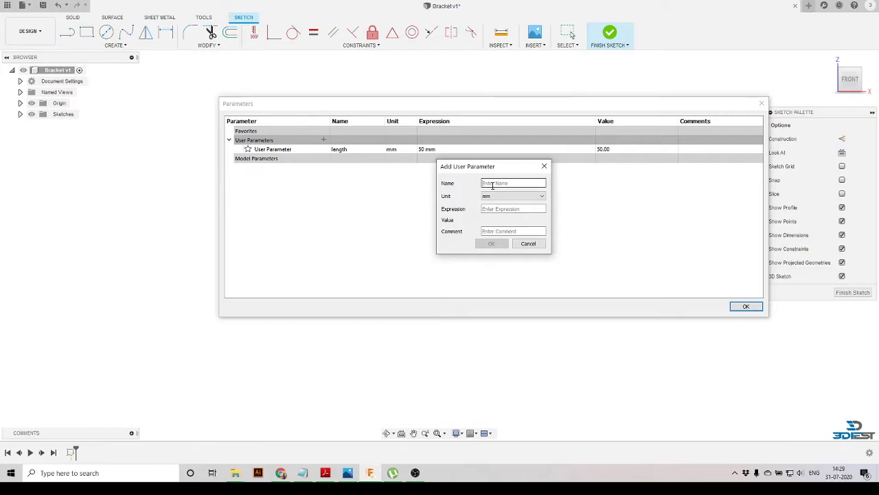
pyautogui.write('width')
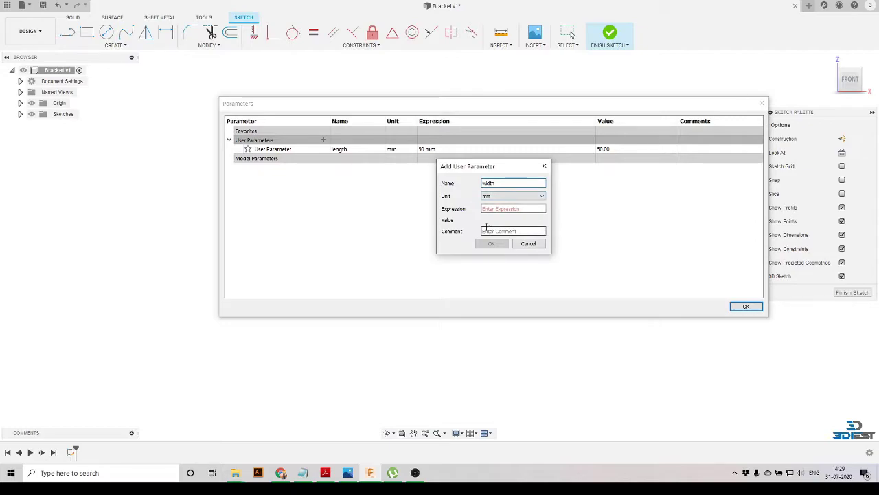
pyautogui.click(495, 208)
pyautogui.write('50')
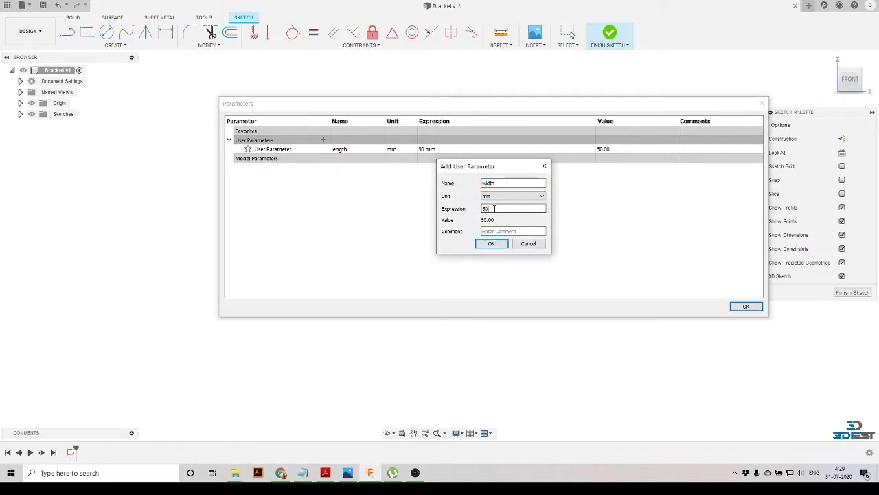
pyautogui.click(487, 243)
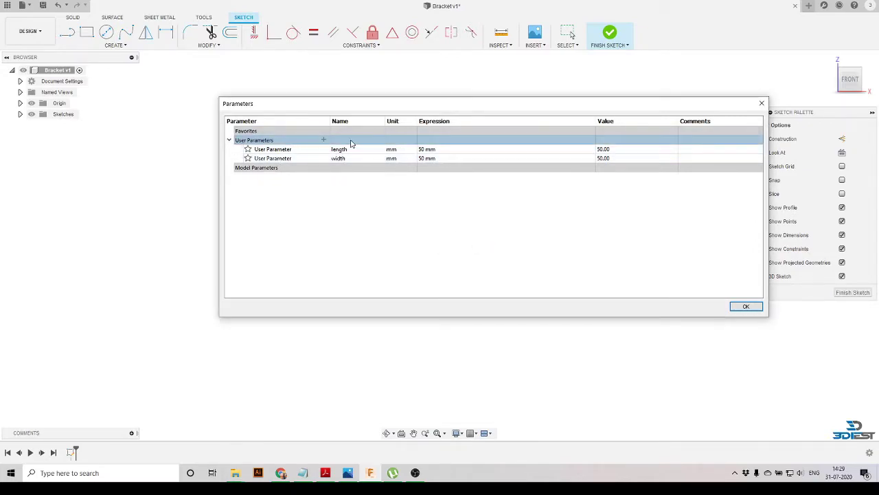
# Add a user parameter 'height' of 50 mm in millimetres and close Parameters
pyautogui.click(323, 141)
pyautogui.write('he')
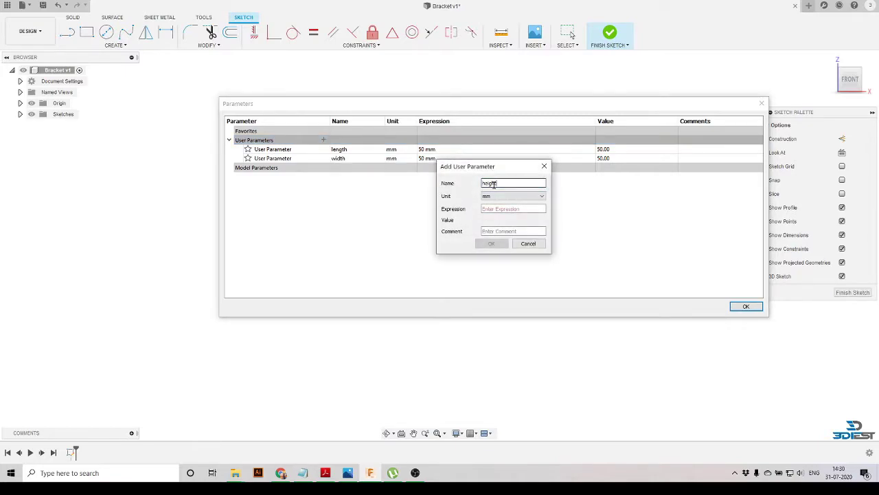
pyautogui.write('ight')
pyautogui.click(500, 196)
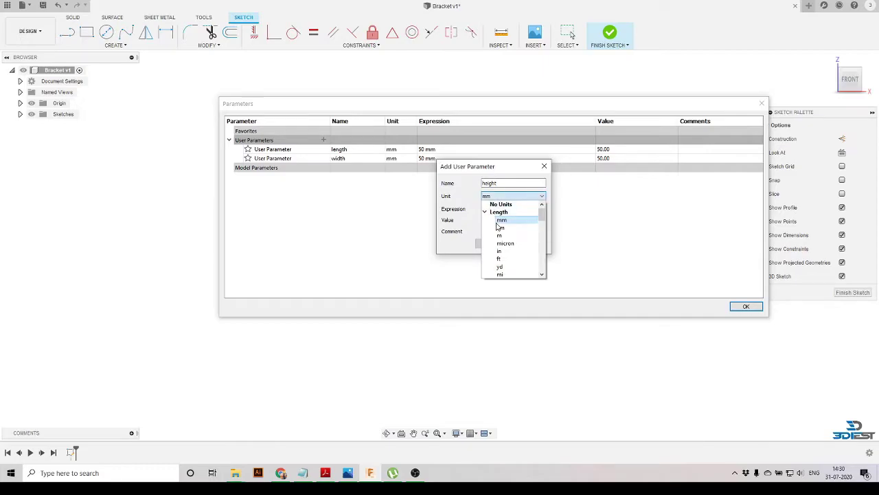
pyautogui.click(501, 222)
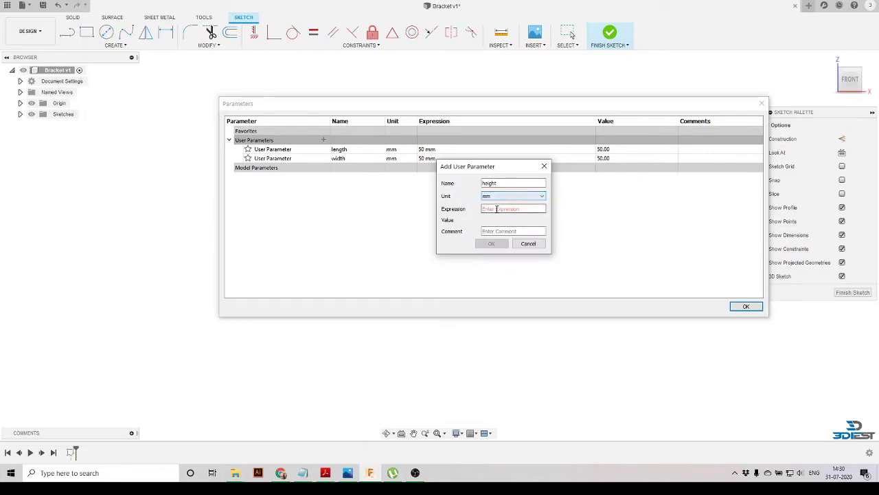
pyautogui.write('50')
pyautogui.click(490, 244)
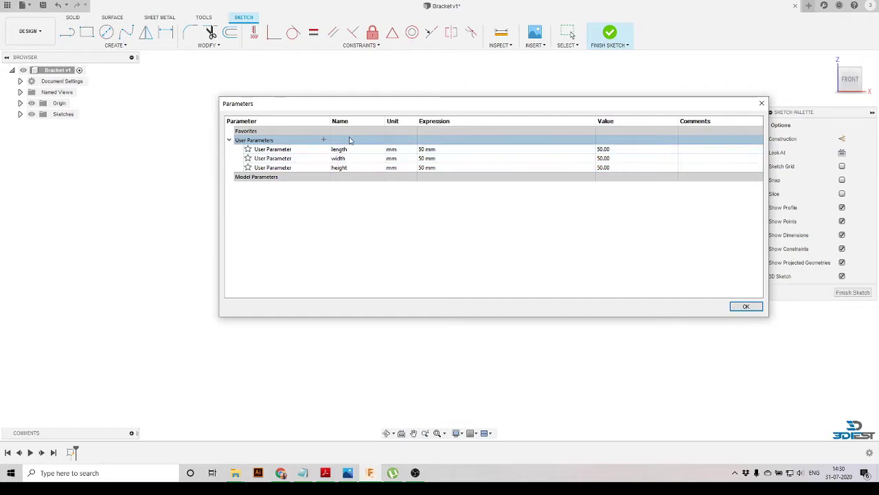
pyautogui.click(745, 309)
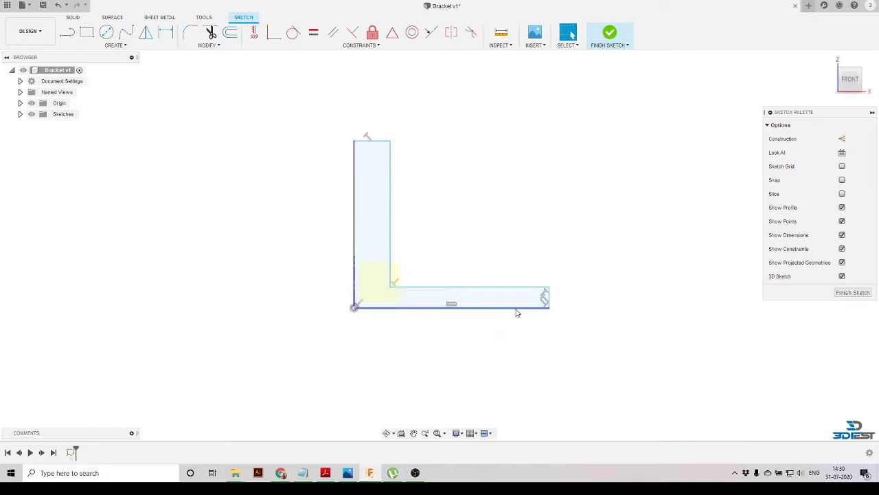
# Dimension the bottom edge with length and the left edge with height, both 50 mm
pyautogui.click(165, 32)
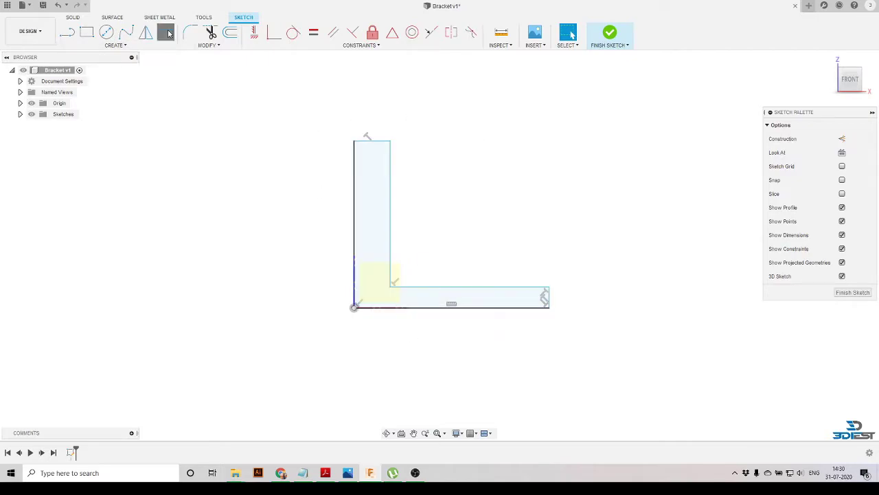
pyautogui.click(432, 312)
pyautogui.click(438, 332)
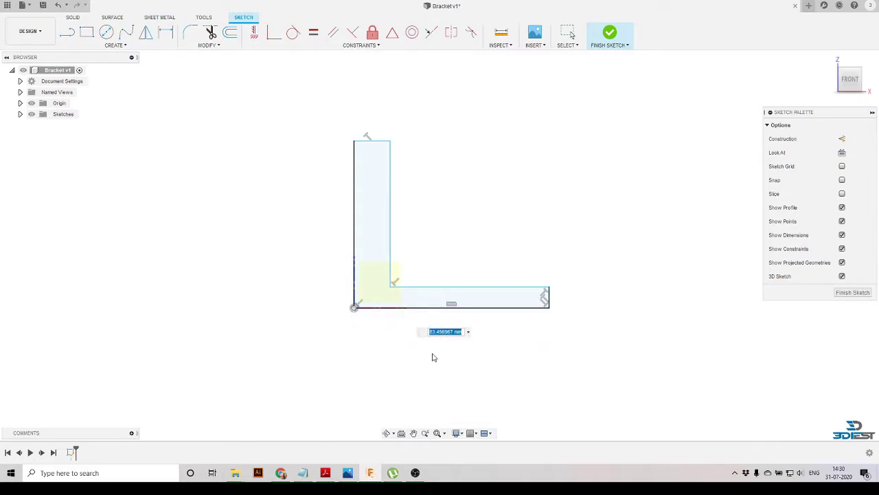
pyautogui.write('le')
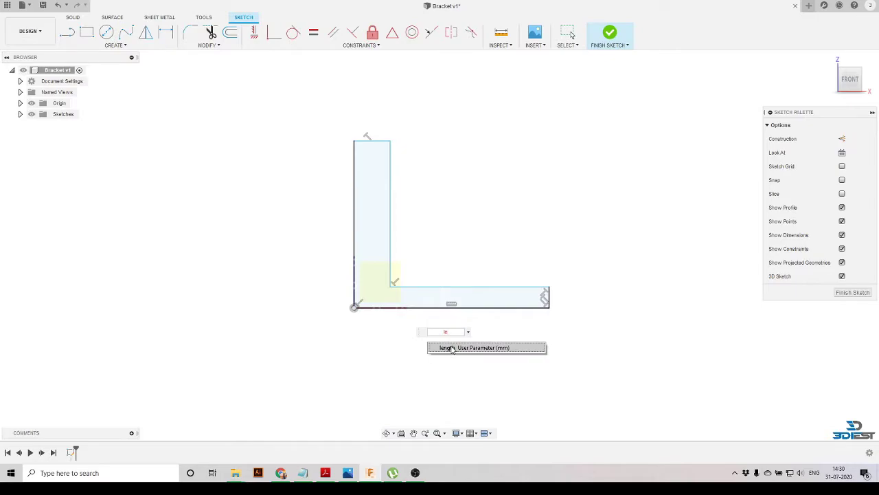
pyautogui.click(452, 348)
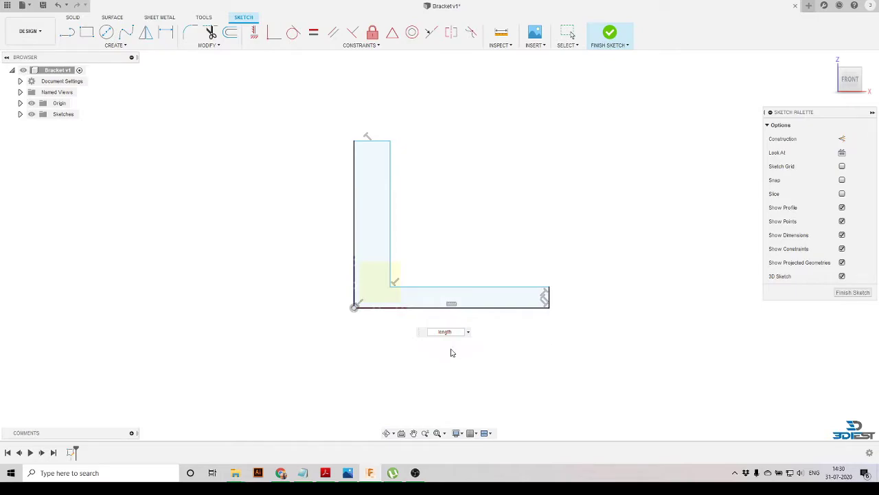
pyautogui.press('Return')
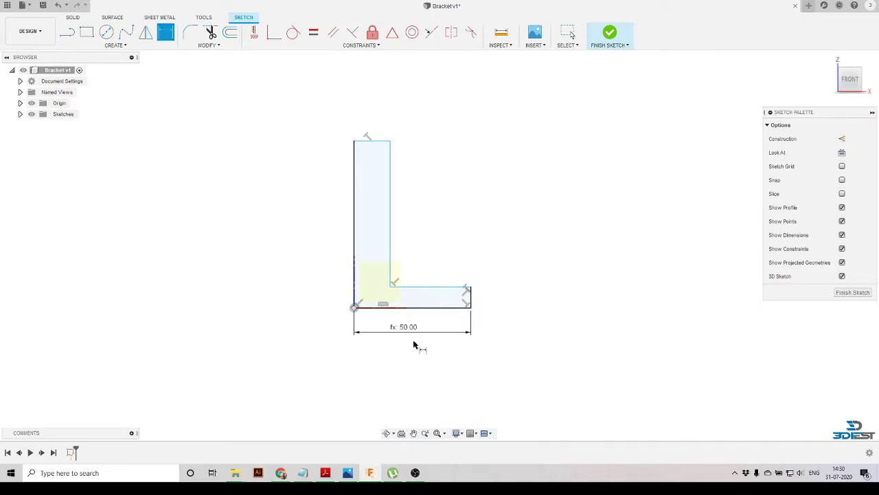
pyautogui.click(355, 225)
pyautogui.click(323, 221)
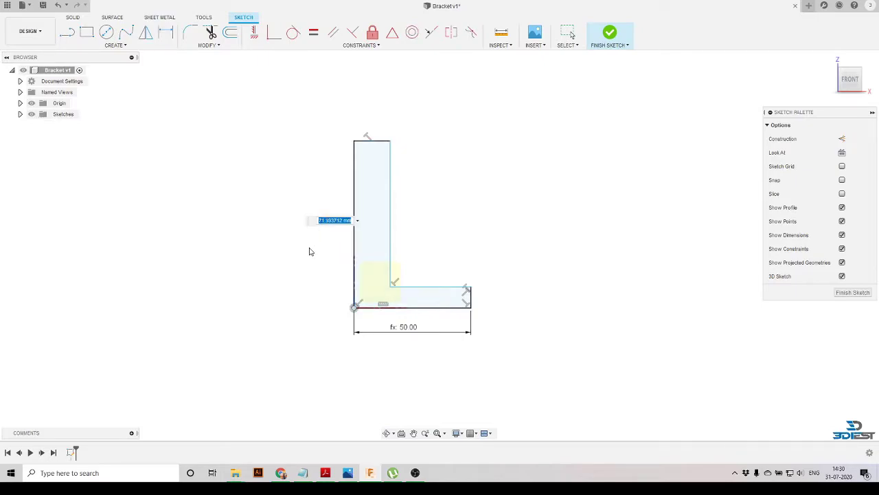
pyautogui.write('he')
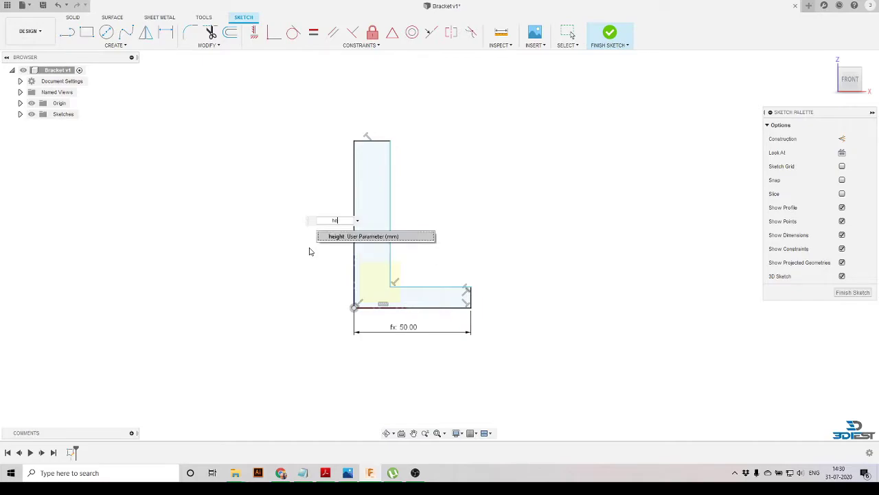
pyautogui.write('i')
pyautogui.click(331, 238)
pyautogui.press('Return')
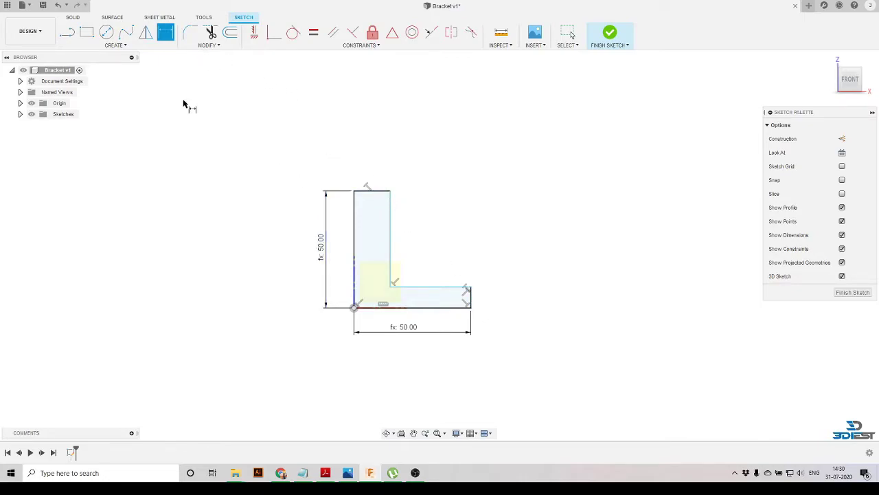
# Add a user parameter 'thickness' with expression 5 mm and close Parameters
pyautogui.click(215, 46)
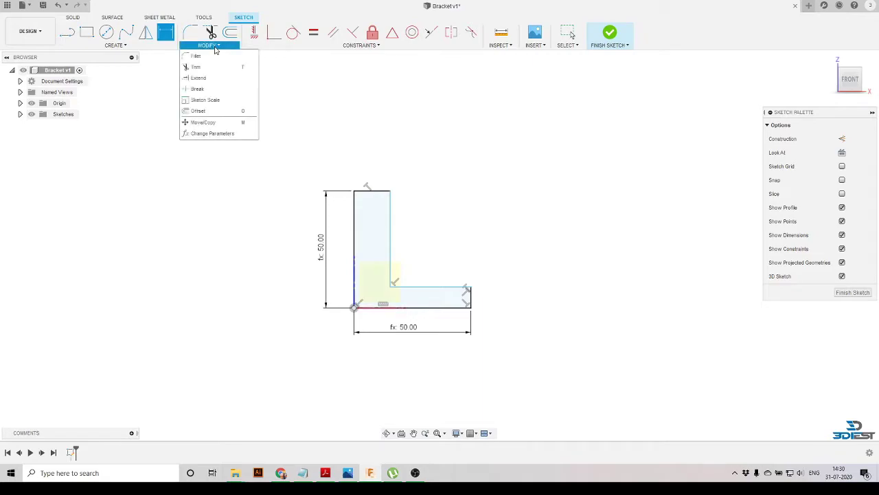
pyautogui.click(218, 133)
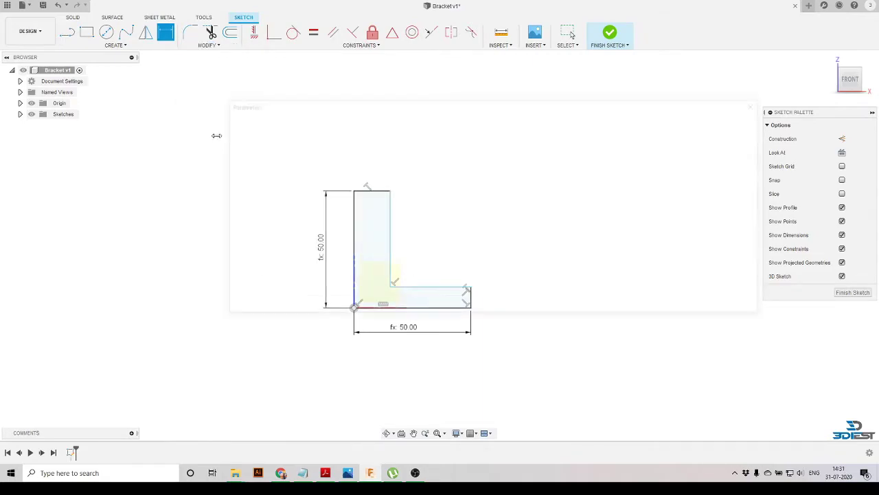
pyautogui.click(324, 140)
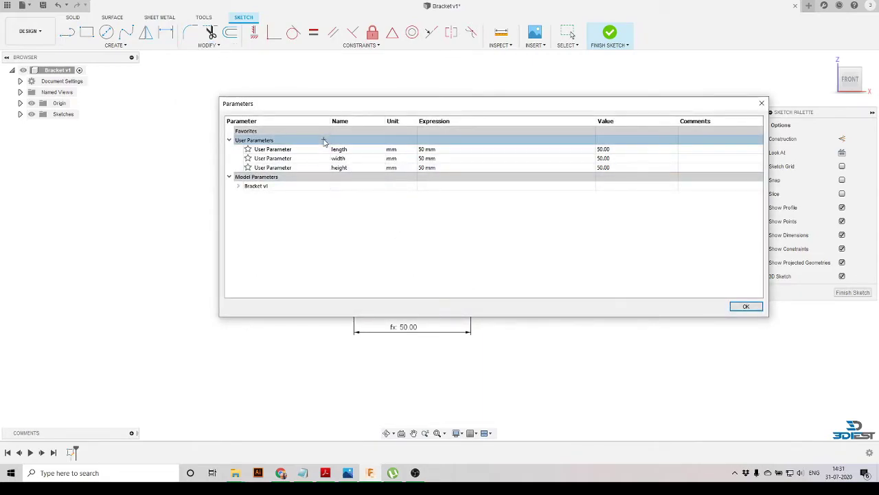
pyautogui.write('thickness')
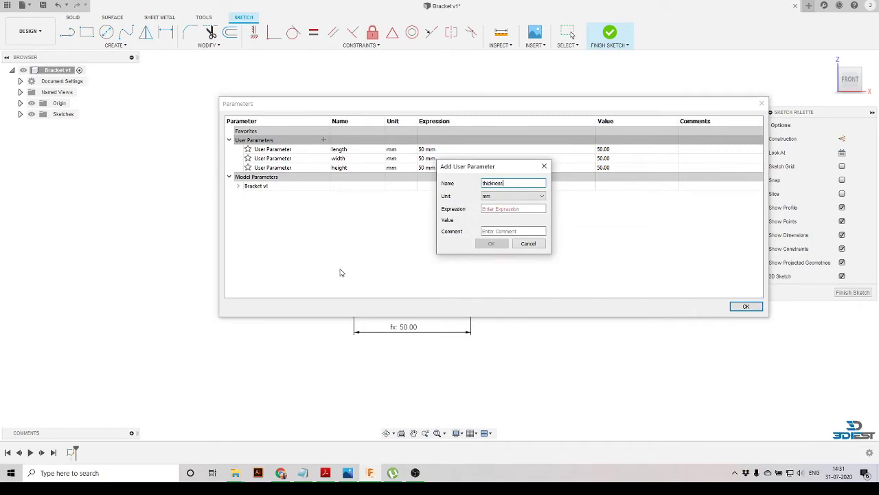
pyautogui.click(496, 208)
pyautogui.write('5')
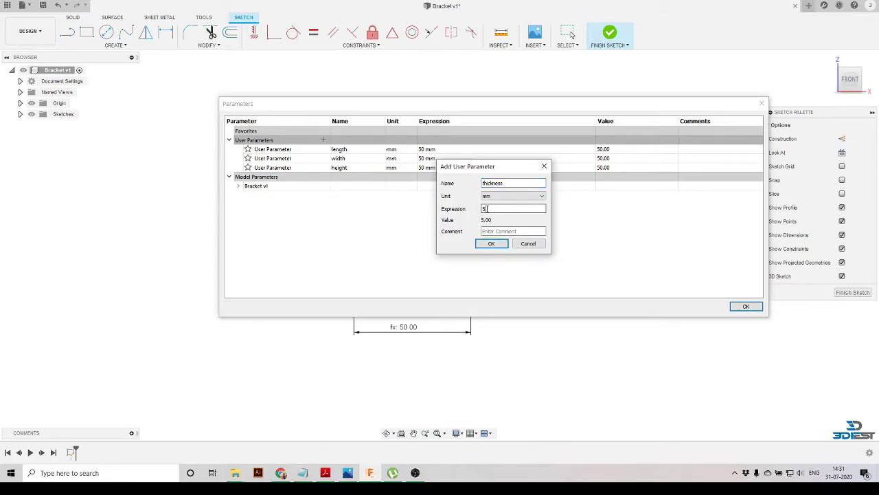
pyautogui.click(491, 243)
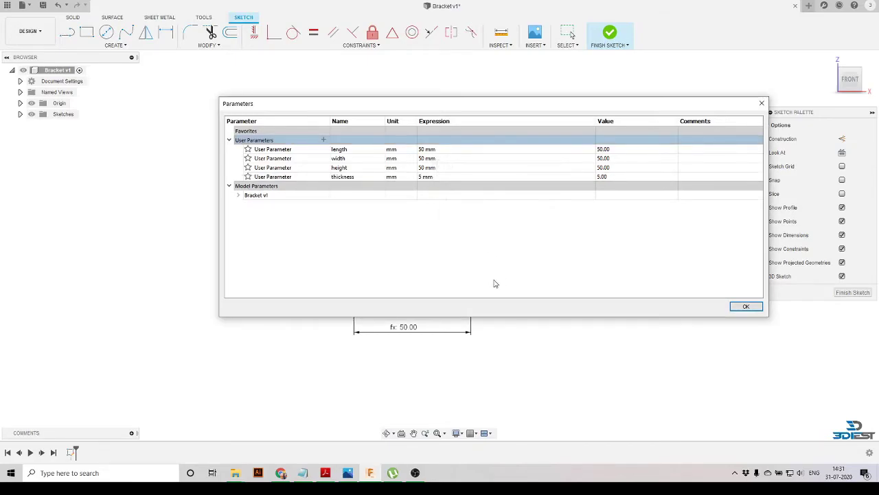
pyautogui.click(746, 307)
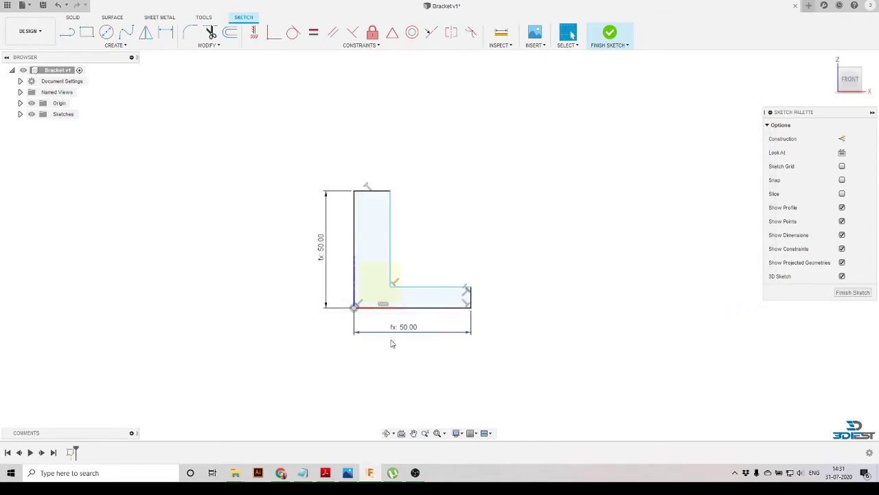
# Dimension the upright leg's top edge with thickness (5 mm), then select it with the base end edge
pyautogui.click(167, 34)
pyautogui.click(365, 190)
pyautogui.click(375, 165)
pyautogui.write('th')
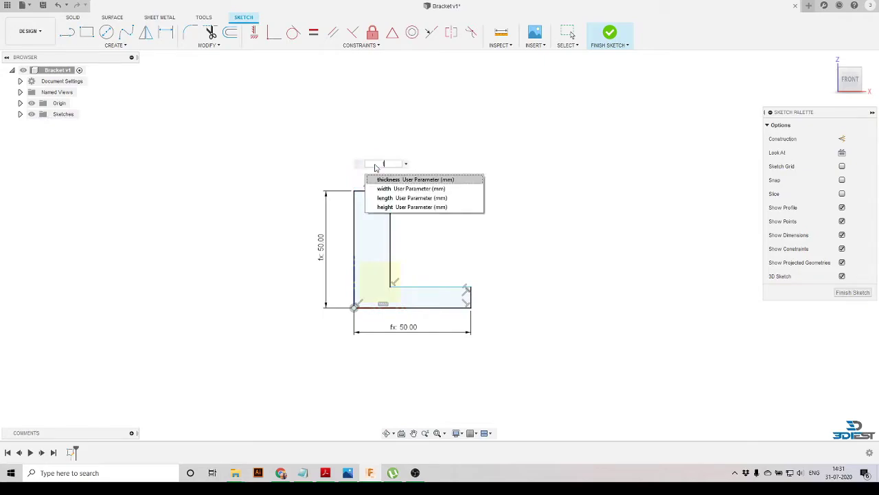
pyautogui.click(388, 180)
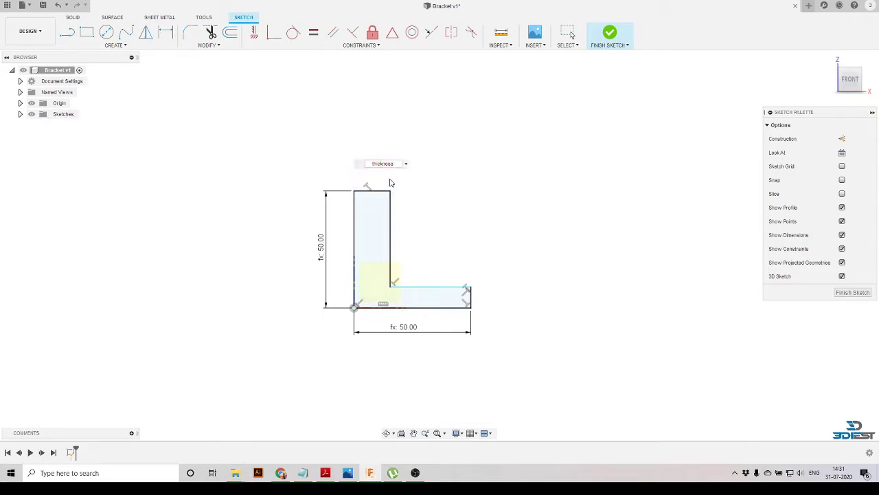
pyautogui.press('Return')
pyautogui.press('Escape')
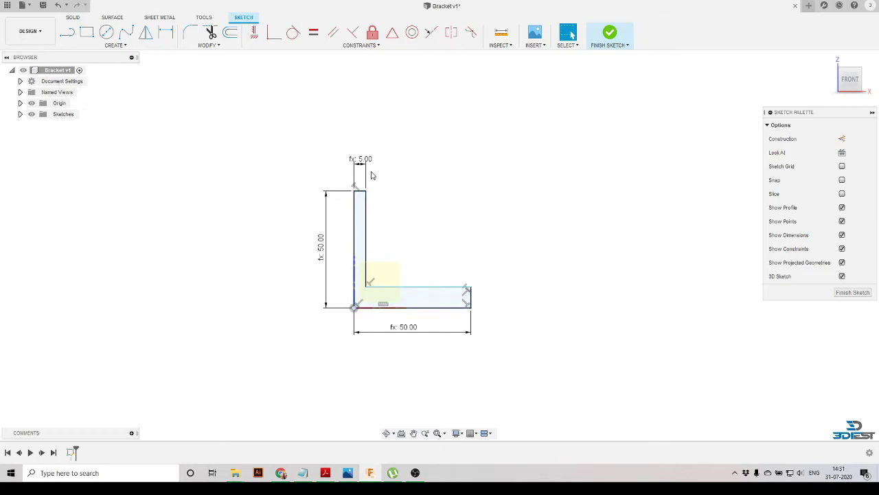
pyautogui.click(360, 192)
pyautogui.keyDown('ctrl'); pyautogui.click(470, 297); pyautogui.keyUp('ctrl')
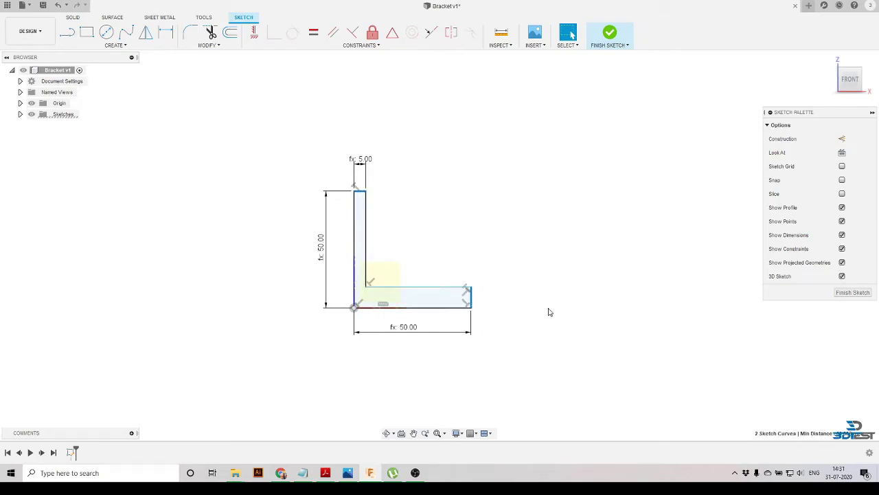
# Make the base end edge equal to the leg thickness and move the dimensions closer to the L
pyautogui.click(314, 33)
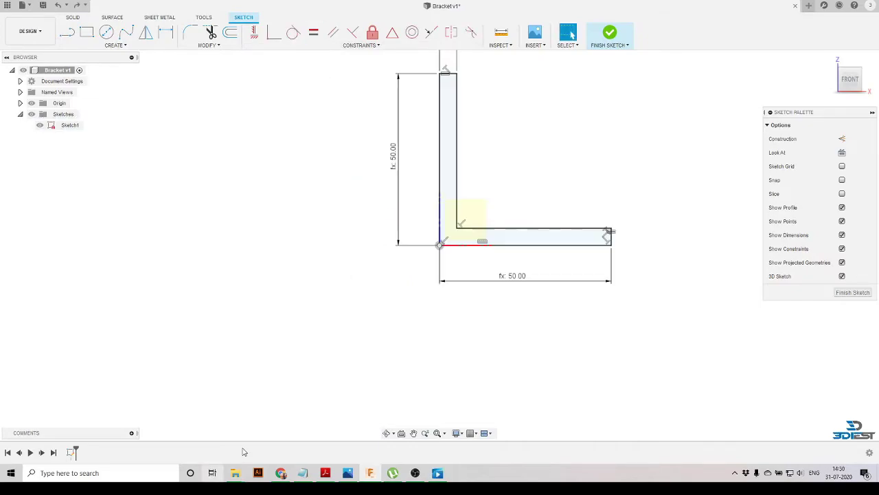
pyautogui.scroll(-2, 383, 328)
pyautogui.scroll(2, 454, 210)
pyautogui.scroll(1, 398, 149)
pyautogui.moveTo(368, 104); pyautogui.dragTo(368, 121)
pyautogui.moveTo(315, 249); pyautogui.dragTo(338, 250)
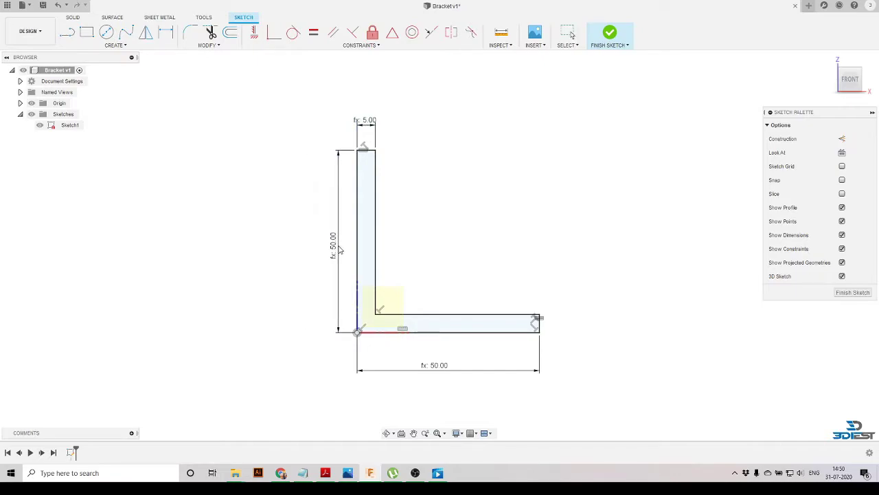
pyautogui.moveTo(447, 371); pyautogui.dragTo(443, 353)
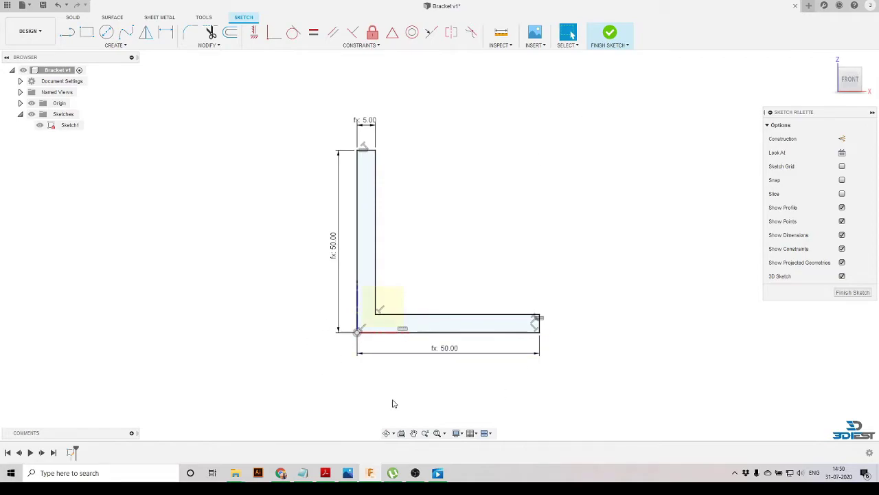
# Orbit around the L profile to inspect it, then finish the sketch
pyautogui.click(386, 433)
pyautogui.moveTo(392, 295); pyautogui.dragTo(362, 305)
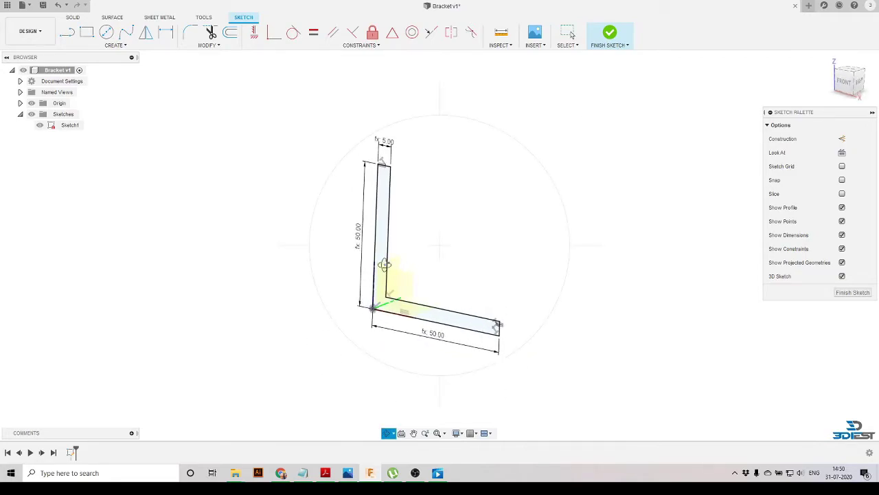
pyautogui.moveTo(385, 264); pyautogui.dragTo(386, 256)
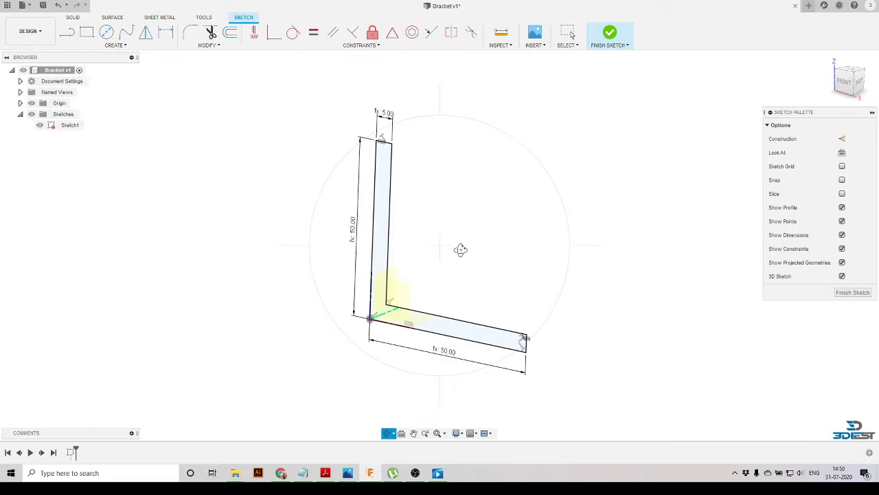
pyautogui.press('Escape')
pyautogui.click(609, 36)
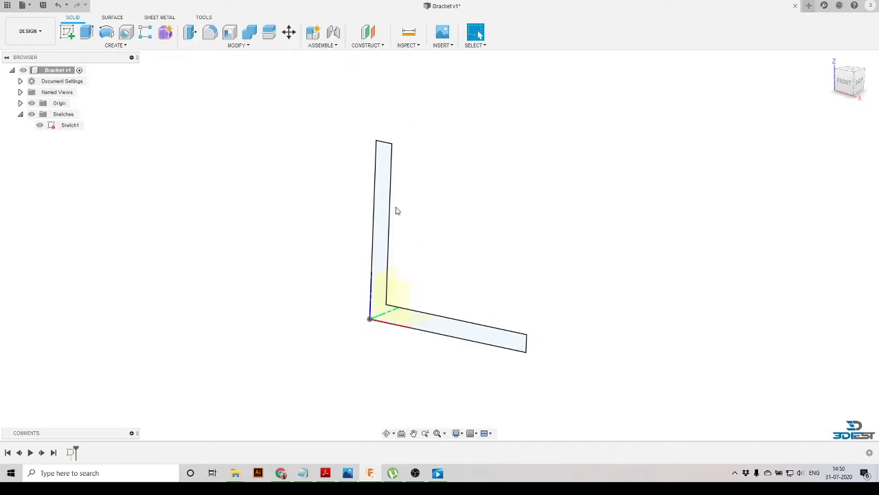
# Extrude the L profile symmetrically by width / 2 into a new solid body
pyautogui.click(86, 33)
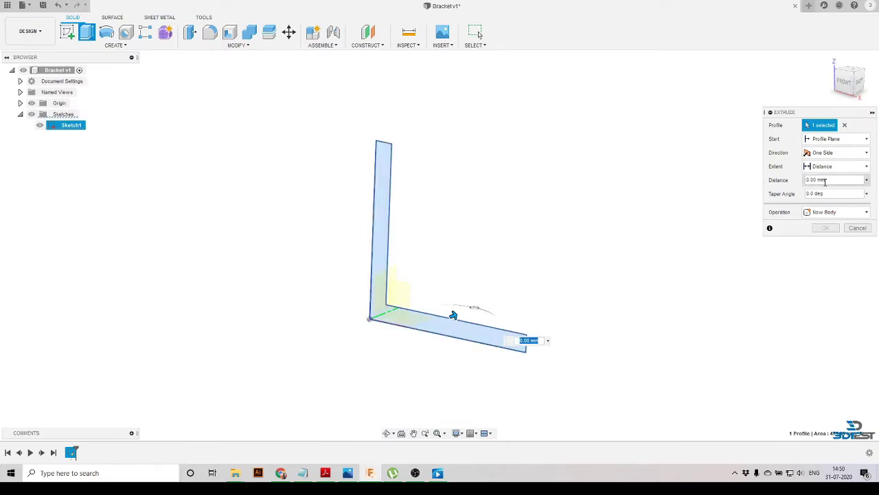
pyautogui.click(839, 153)
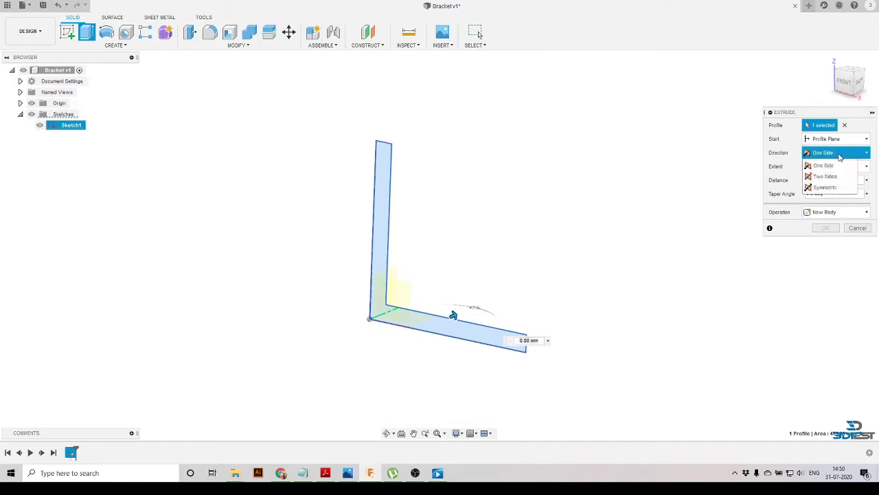
pyautogui.click(832, 194)
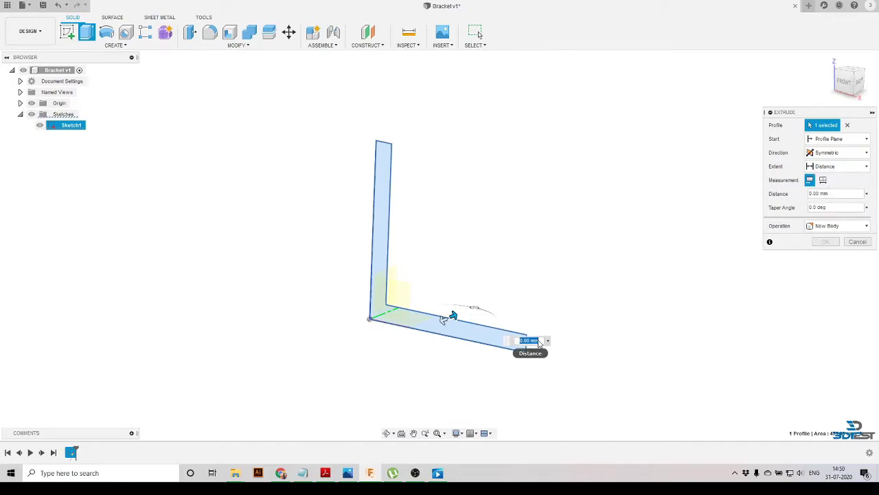
pyautogui.write('width')
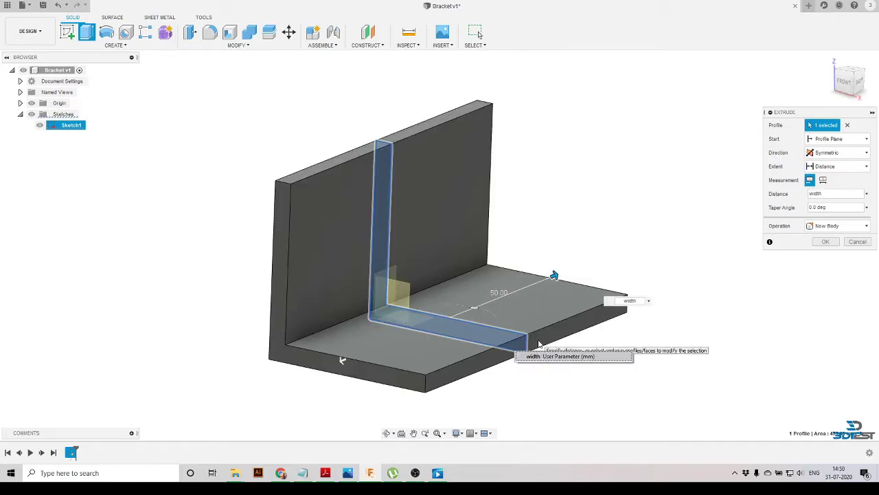
pyautogui.click(599, 357)
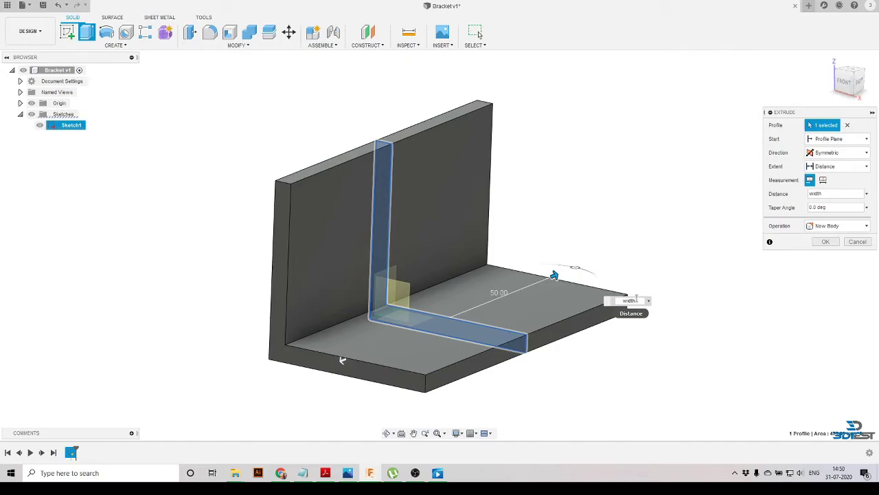
pyautogui.press('Return')
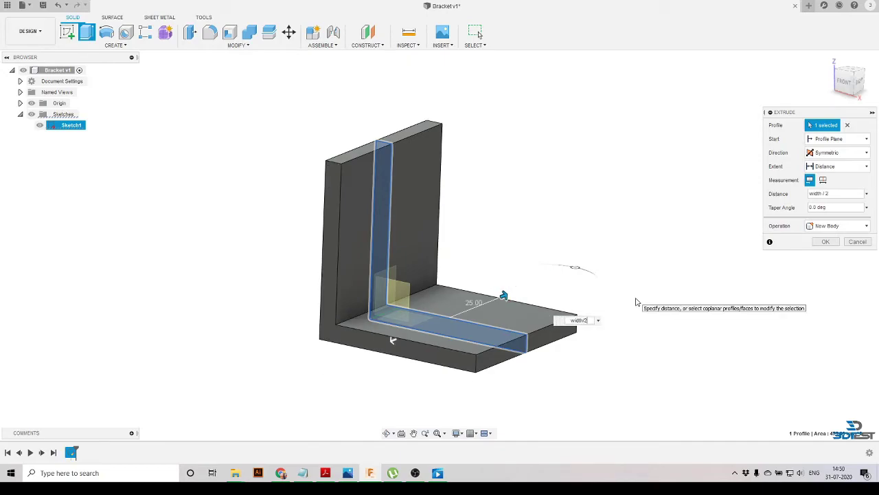
pyautogui.click(827, 242)
pyautogui.keyDown('shift'); pyautogui.moveTo(483, 338); pyautogui.dragTo(434, 350, button='middle'); pyautogui.keyUp('shift')
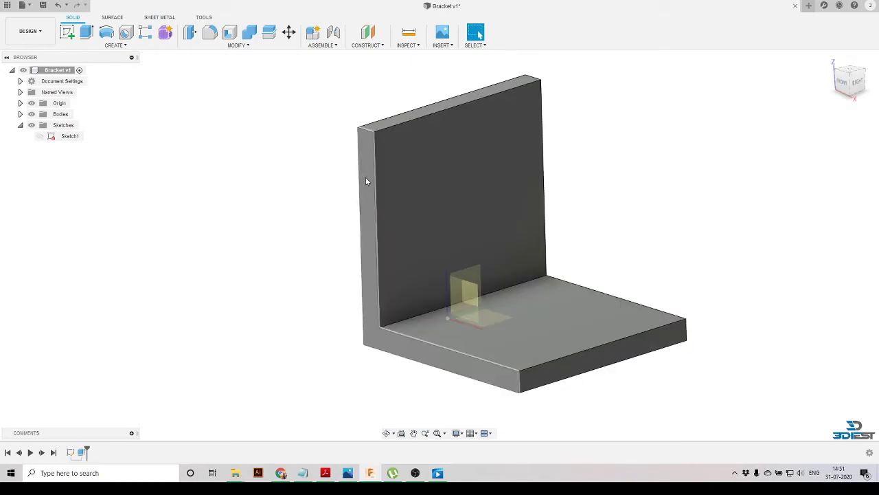
# On the bracket's left side face, sketch a diagonal line from the upright's top corner to the base's outer edge
pyautogui.scroll(1, 422, 198)
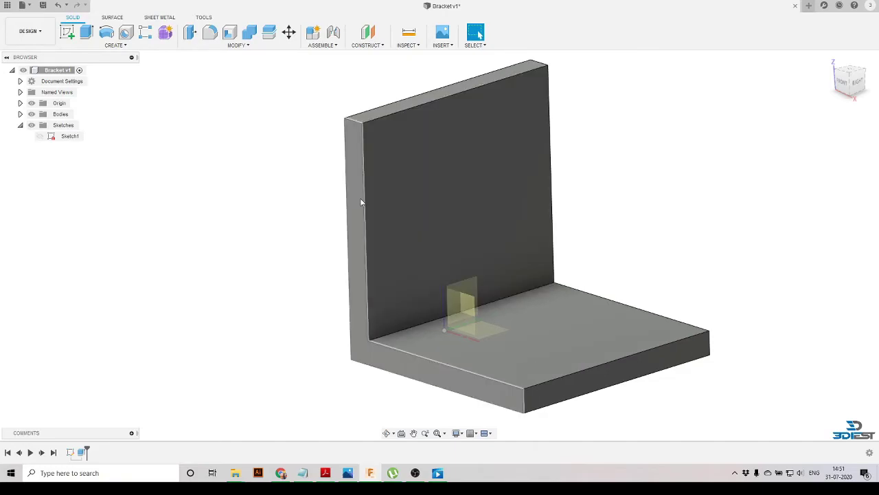
pyautogui.click(355, 195)
pyautogui.click(68, 32)
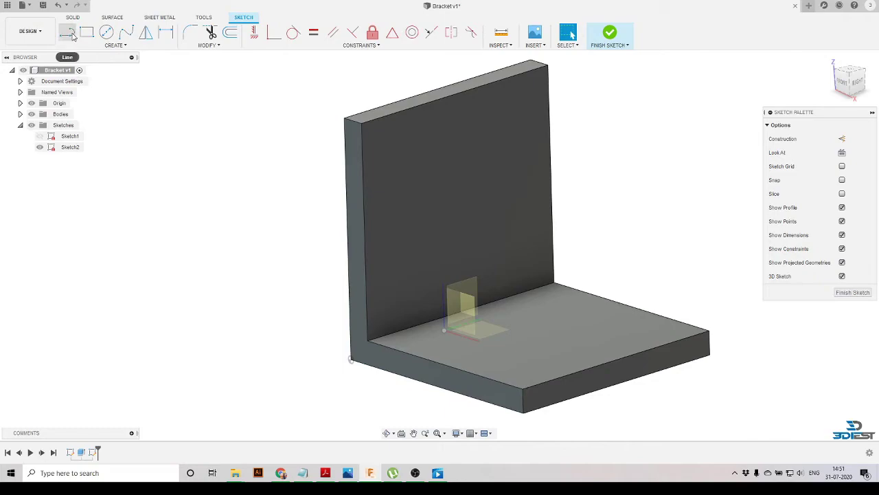
pyautogui.click(68, 32)
pyautogui.click(360, 123)
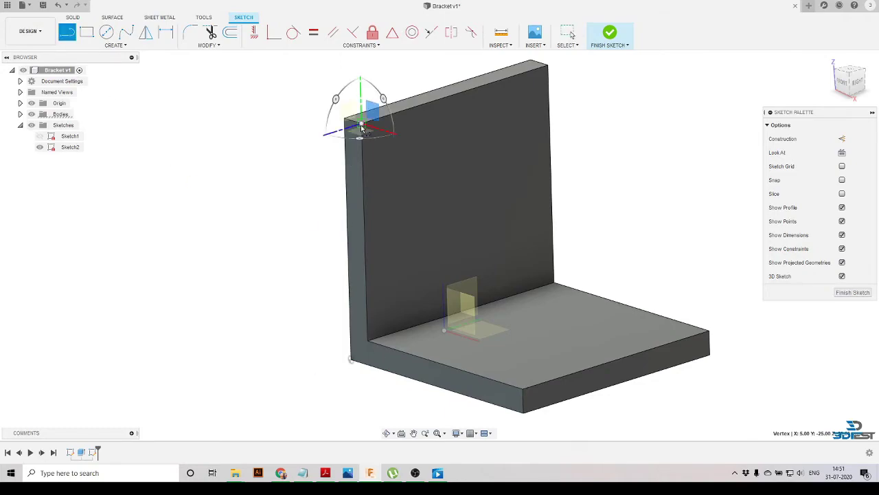
pyautogui.click(524, 392)
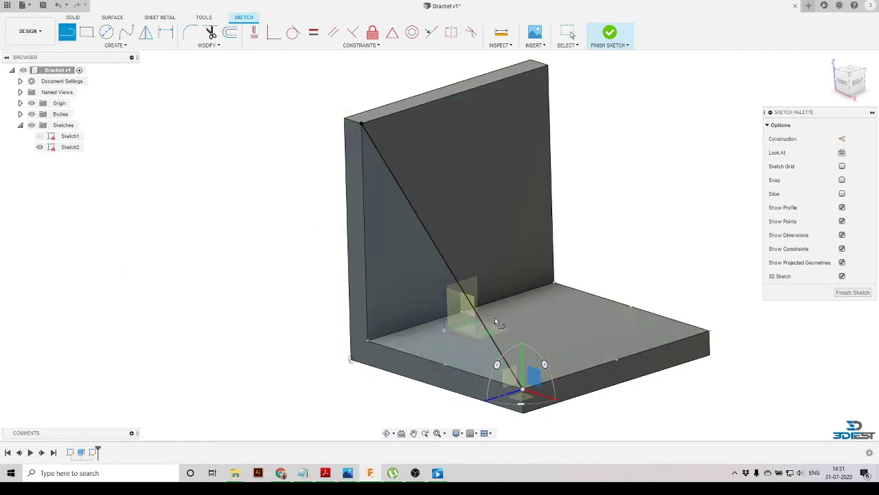
pyautogui.click(548, 66)
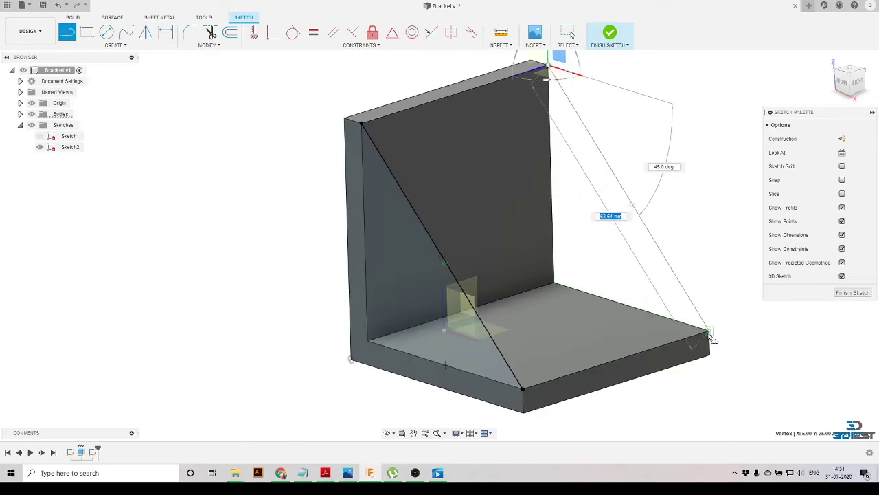
pyautogui.press('Escape')
pyautogui.keyDown('shift'); pyautogui.moveTo(482, 165); pyautogui.dragTo(364, 209, button='middle'); pyautogui.keyUp('shift')
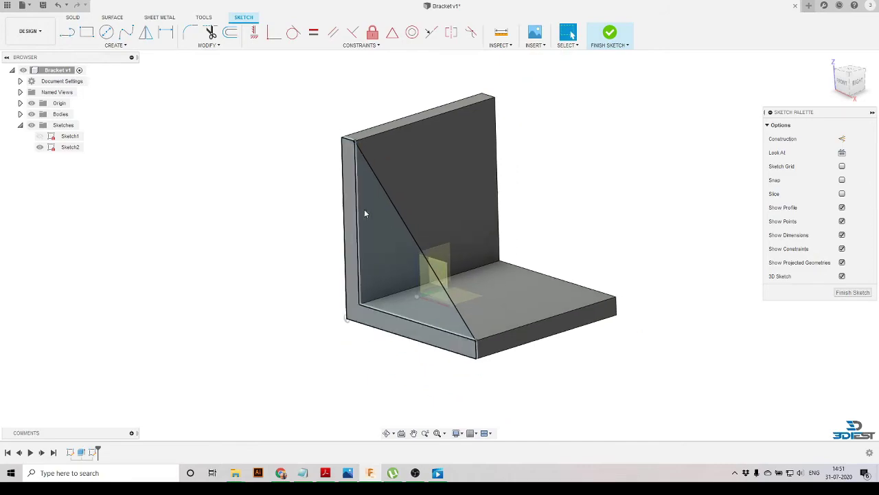
pyautogui.scroll(2, 387, 247)
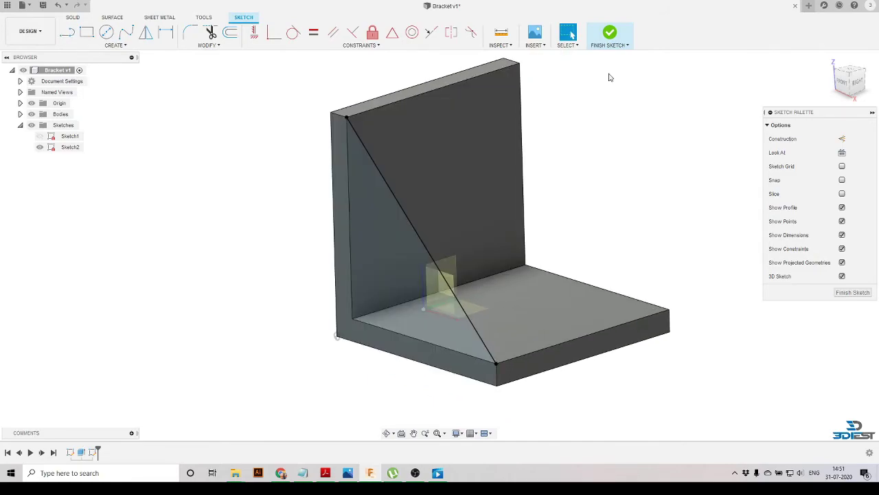
pyautogui.click(611, 33)
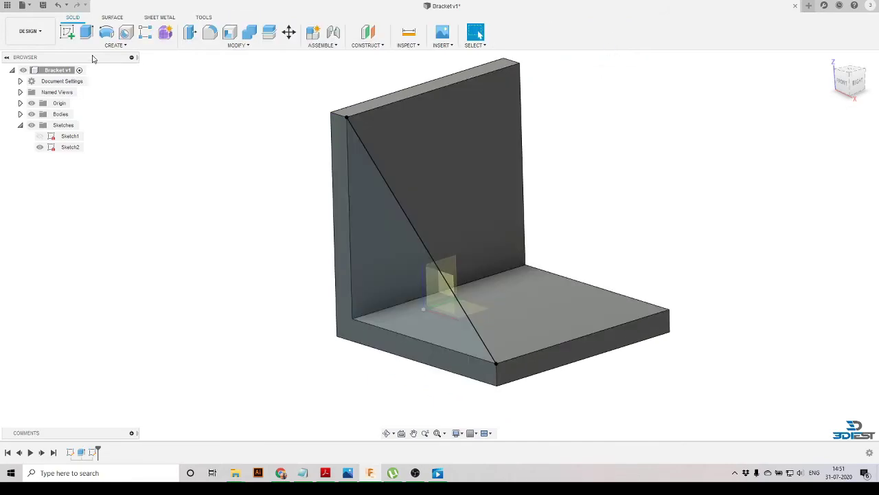
# Extrude the triangle profile by -thickness into the bracket as a rib, then orbit to inspect it
pyautogui.click(86, 33)
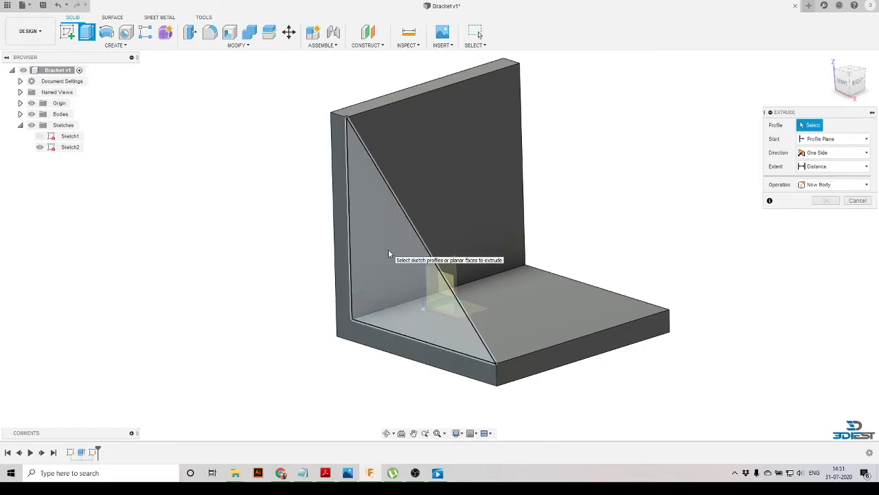
pyautogui.click(387, 251)
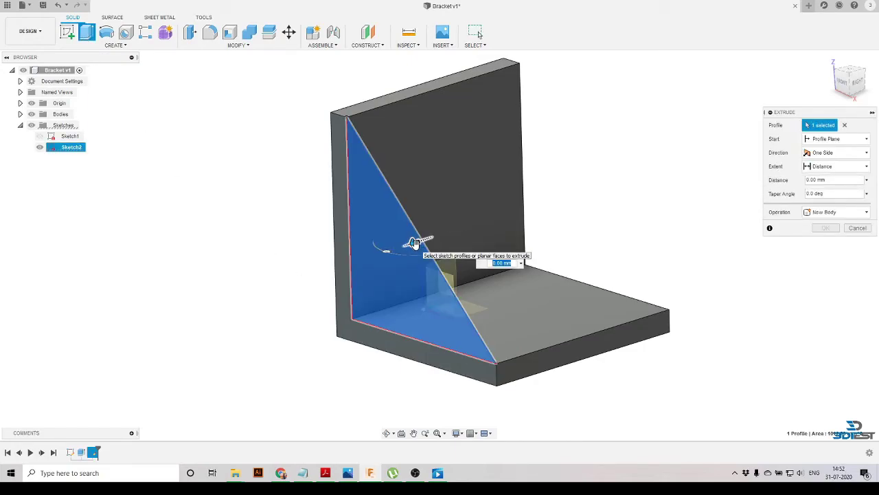
pyautogui.moveTo(416, 241); pyautogui.dragTo(443, 232)
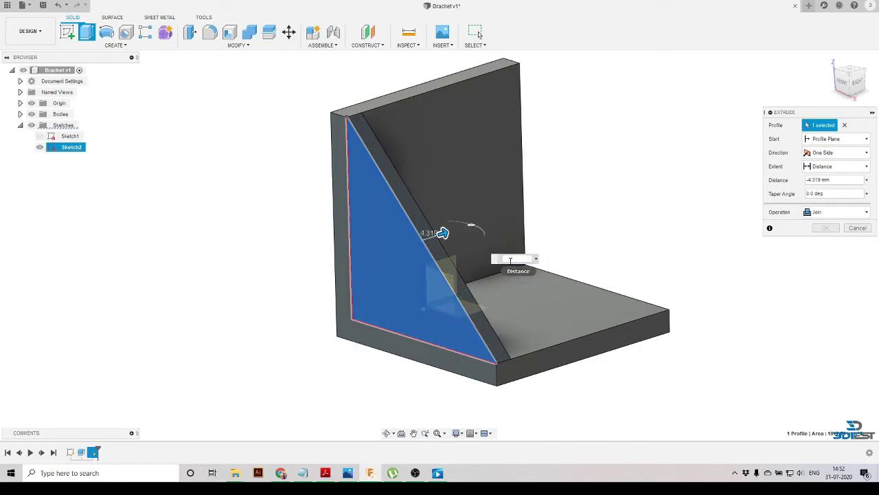
pyautogui.write('thi')
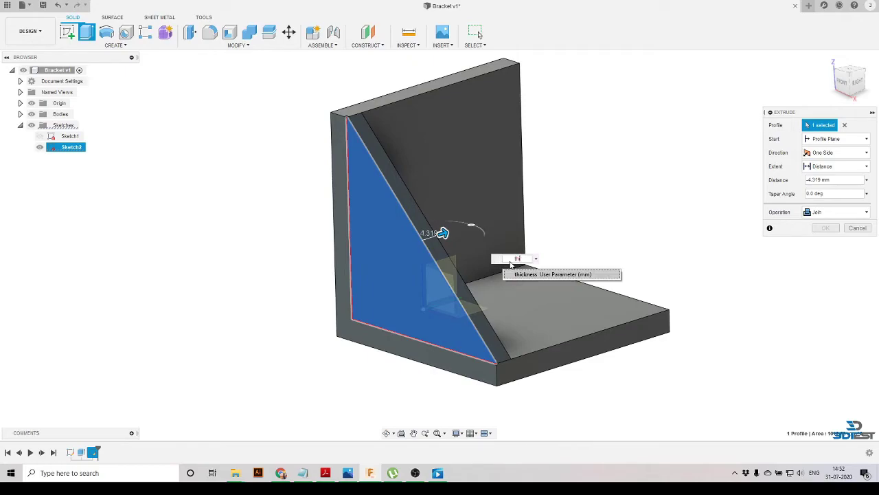
pyautogui.press('Return')
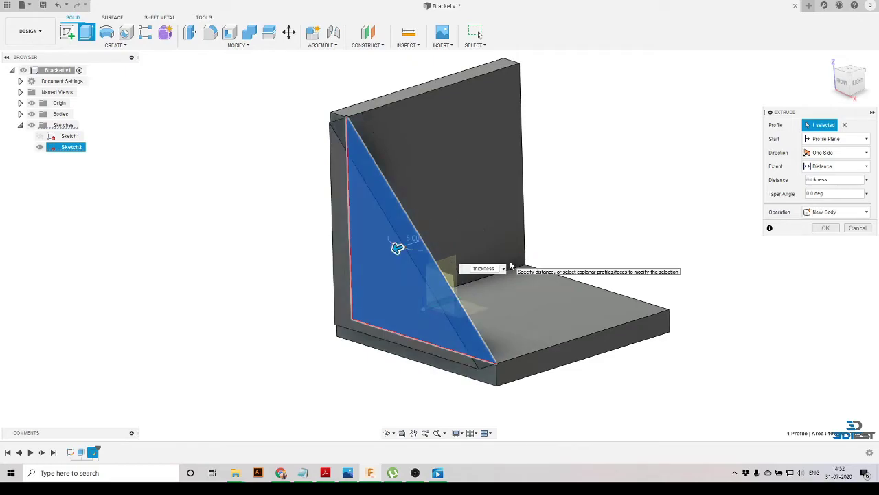
pyautogui.press('Home')
pyautogui.write('-')
pyautogui.press('Return')
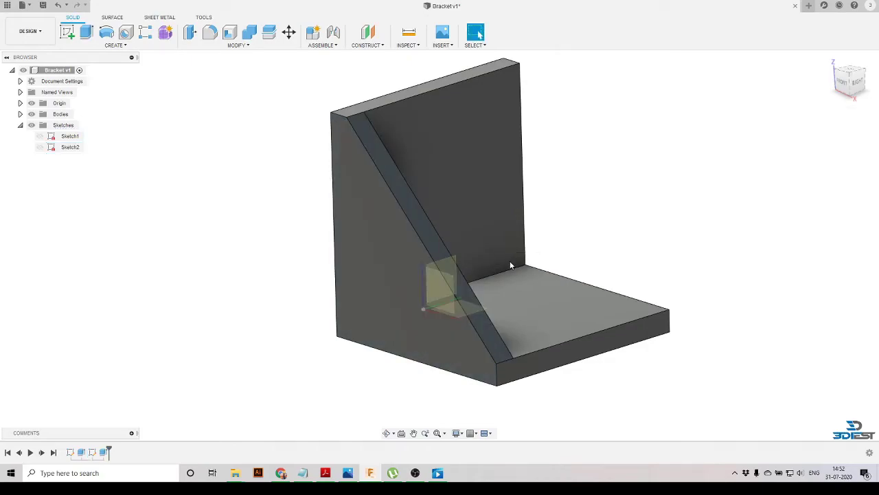
pyautogui.click(386, 432)
pyautogui.moveTo(440, 288); pyautogui.dragTo(411, 270)
pyautogui.press('Escape')
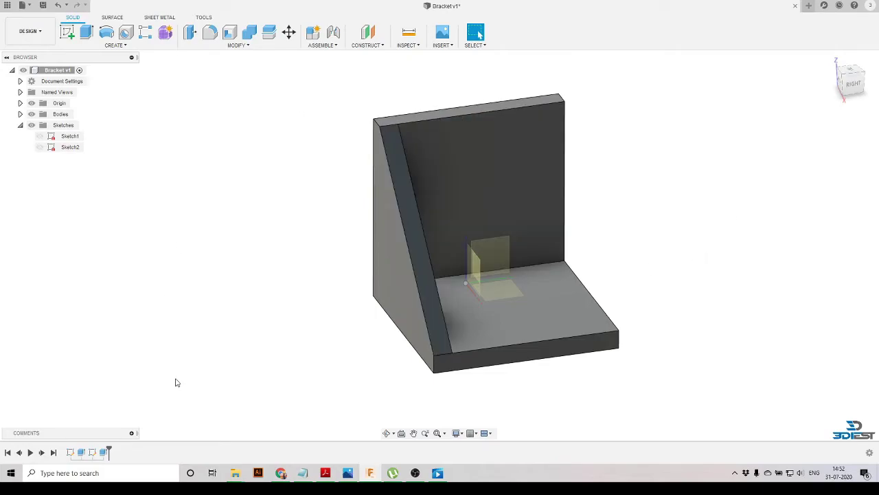
# Mirror the rib extrusion across the middle plane onto the bracket's opposite side
pyautogui.click(107, 451)
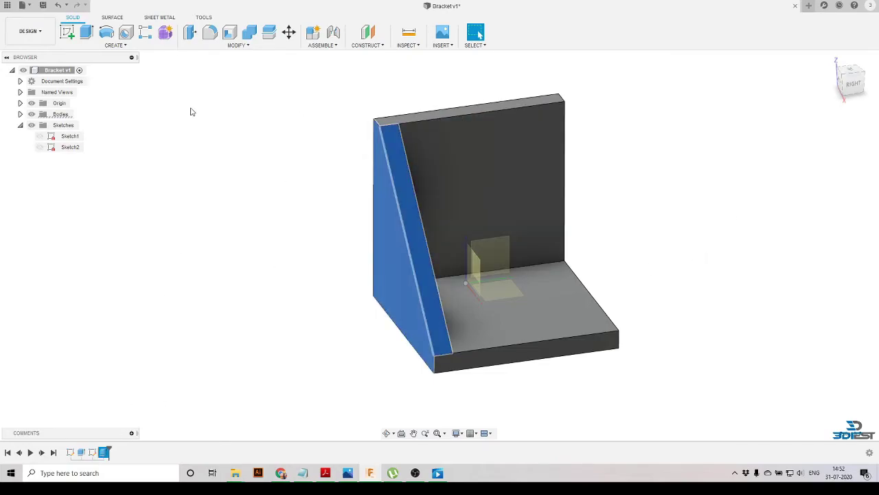
pyautogui.click(131, 47)
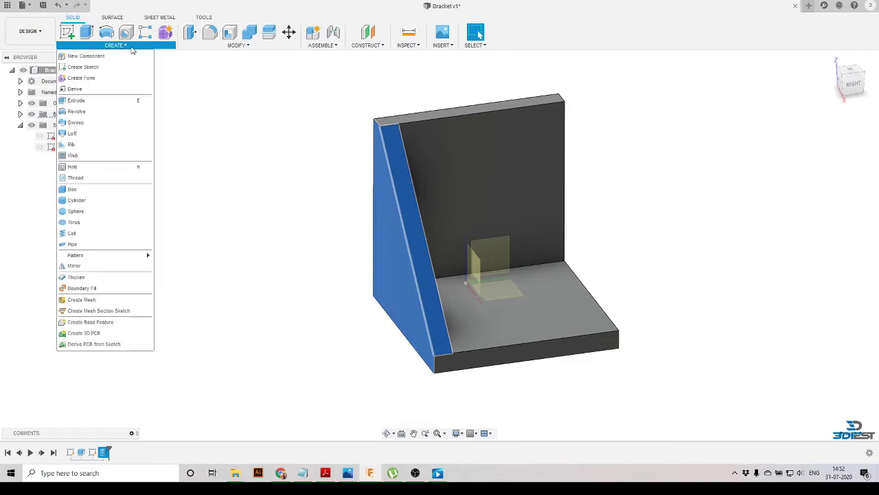
pyautogui.click(86, 267)
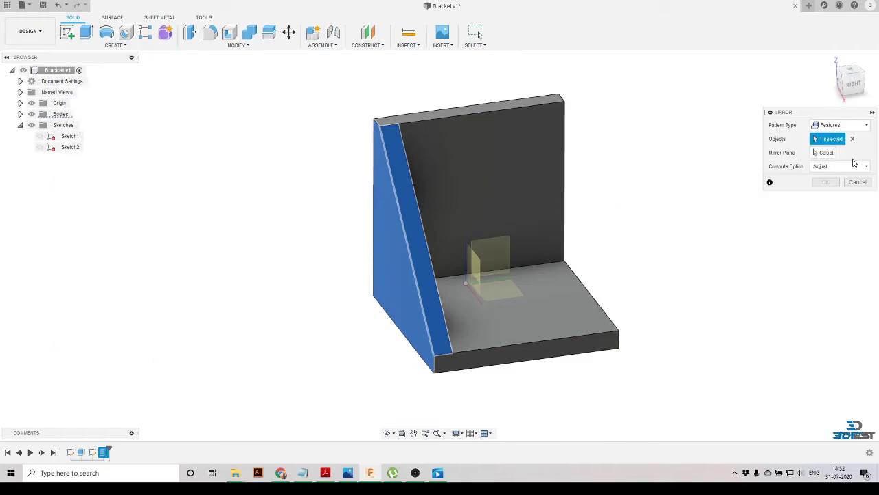
pyautogui.click(825, 152)
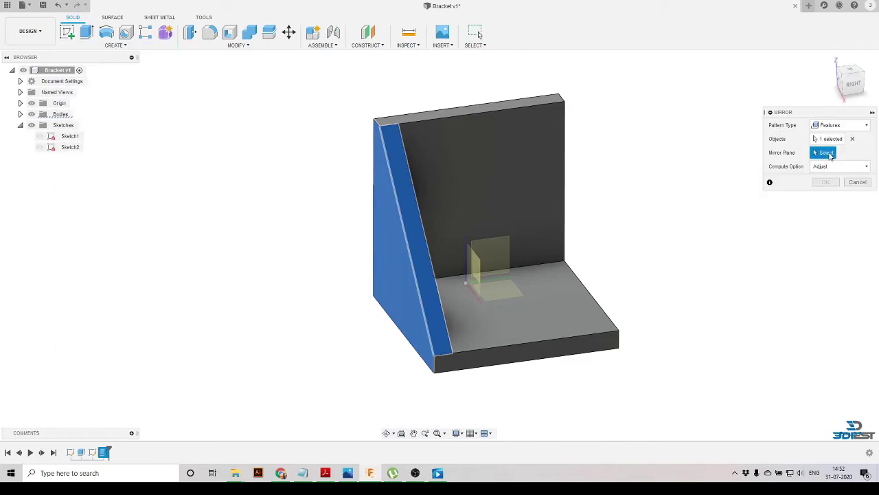
pyautogui.click(478, 275)
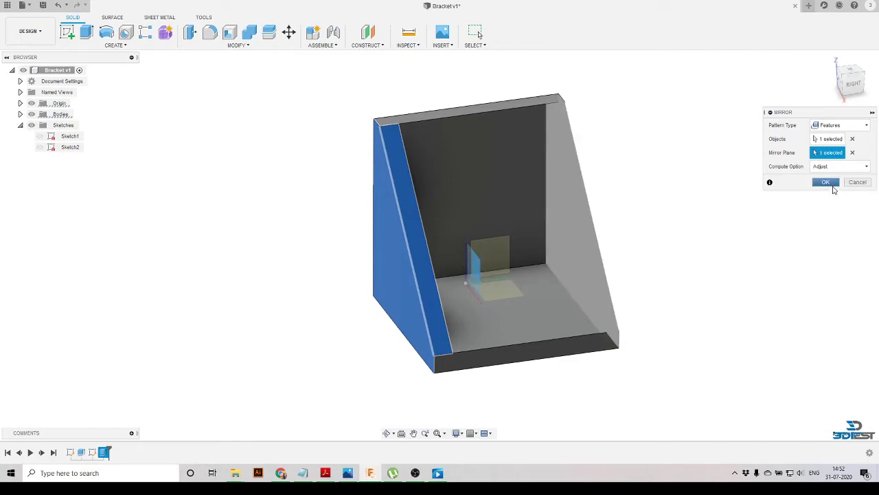
pyautogui.click(826, 181)
pyautogui.click(387, 433)
pyautogui.moveTo(403, 408); pyautogui.dragTo(472, 331)
# Hide the Origin planes so only the ribbed bracket remains in view
pyautogui.scroll(5, 536, 328)
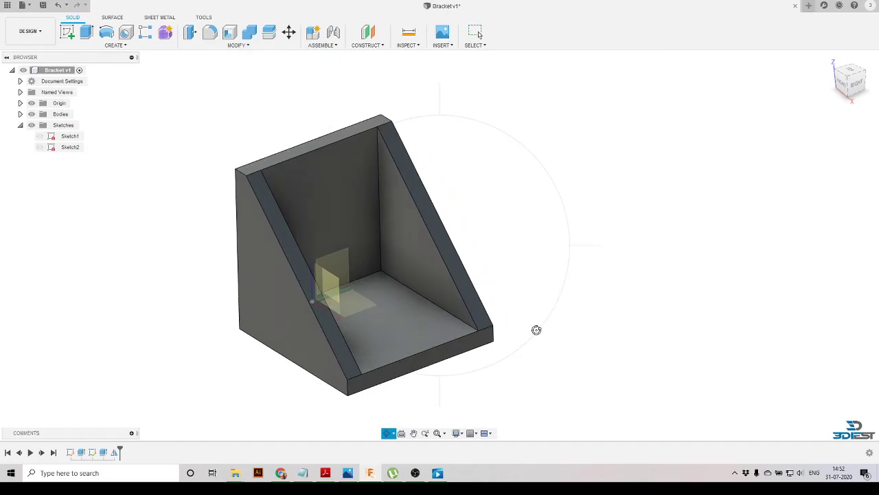
pyautogui.press('Escape')
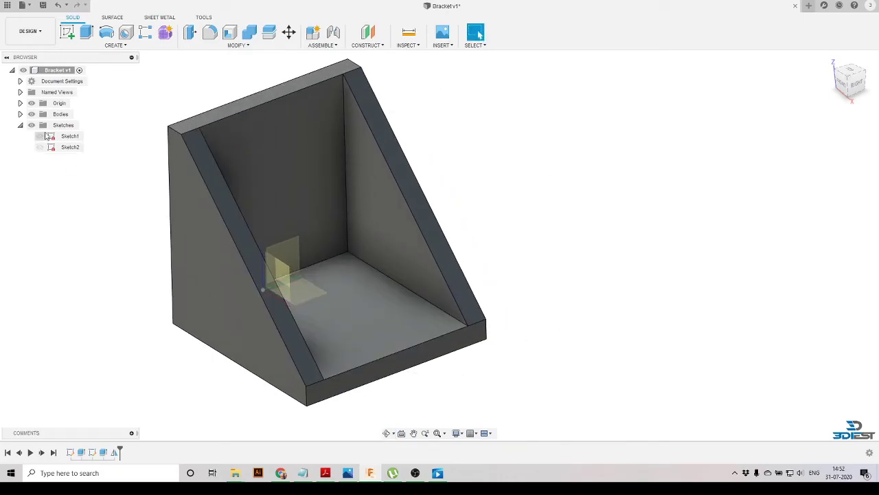
pyautogui.click(31, 103)
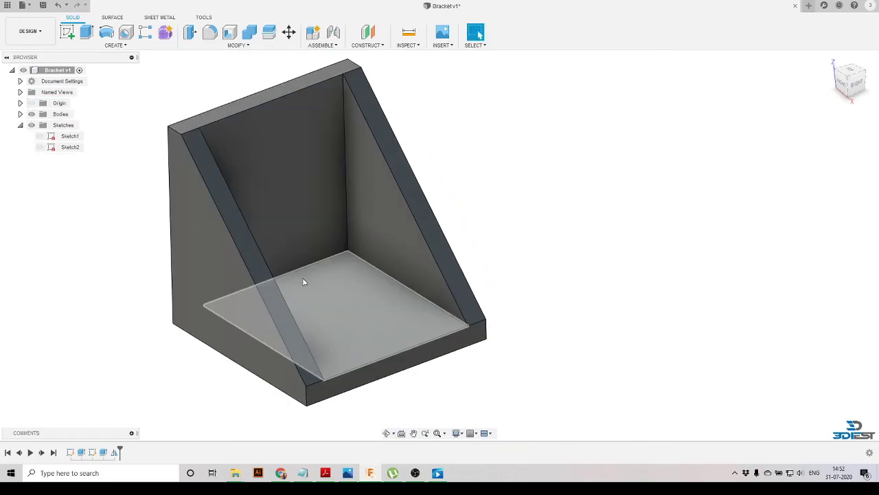
pyautogui.keyDown('shift'); pyautogui.moveTo(304, 281); pyautogui.dragTo(359, 251, button='middle'); pyautogui.keyUp('shift')
pyautogui.click(237, 45)
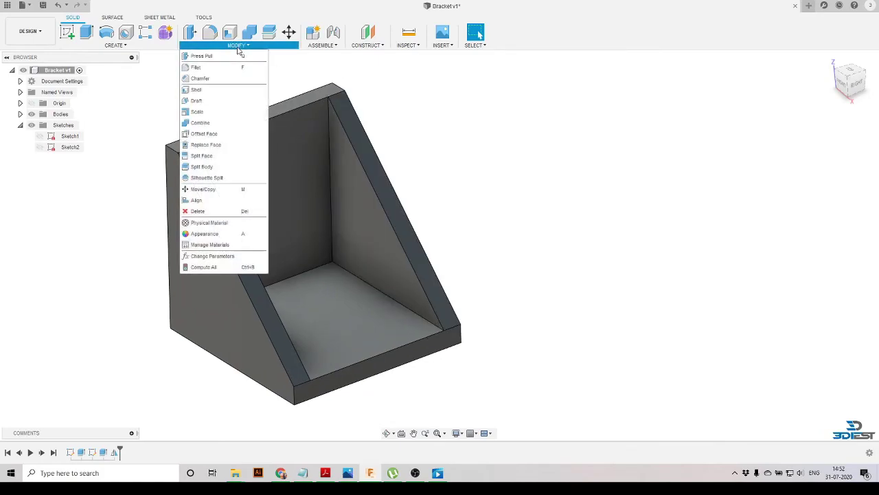
# In Change Parameters, set the thickness expression to 3 mm and apply it
pyautogui.click(213, 256)
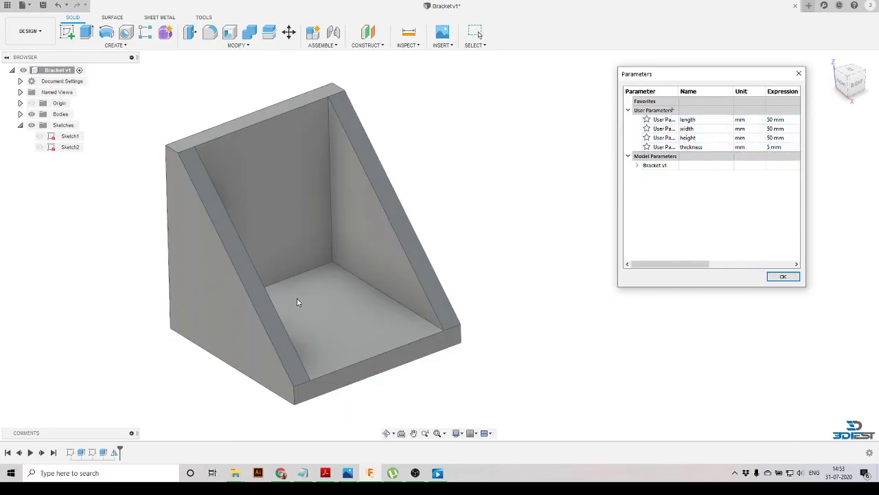
pyautogui.click(669, 145)
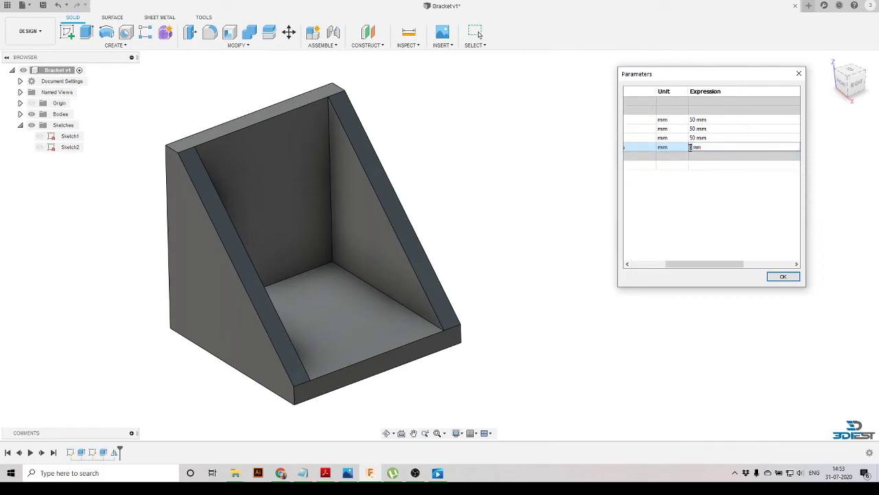
pyautogui.write('3')
pyautogui.press('Return')
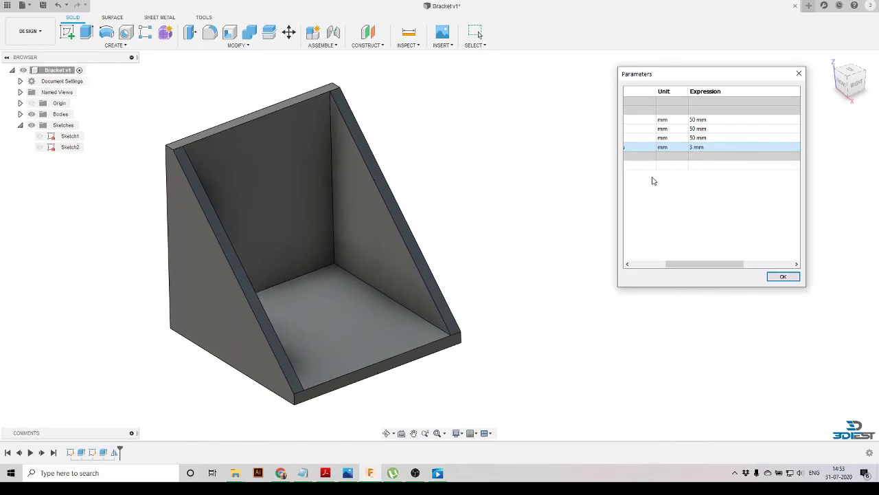
pyautogui.click(783, 277)
# Orbit the bracket to inspect the thinner walls and ribs
pyautogui.click(389, 432)
pyautogui.moveTo(649, 254); pyautogui.dragTo(442, 310)
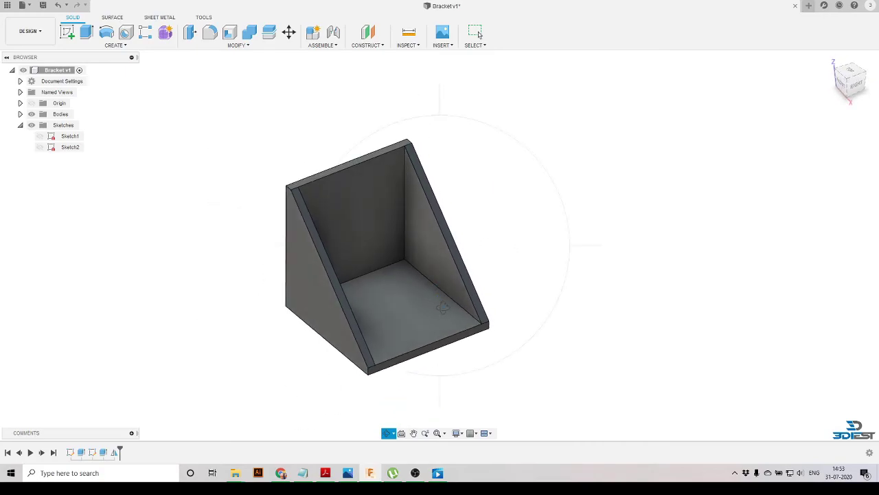
pyautogui.scroll(3, 500, 287)
pyautogui.moveTo(512, 282); pyautogui.dragTo(411, 297)
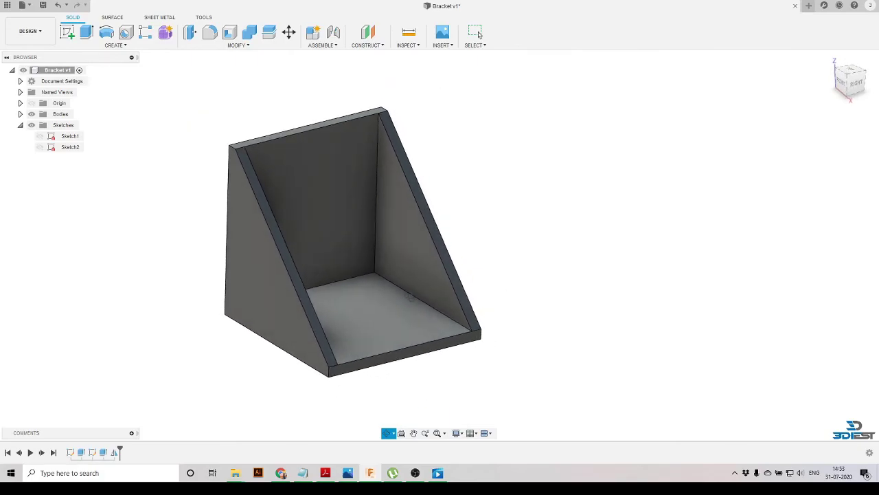
pyautogui.click(478, 33)
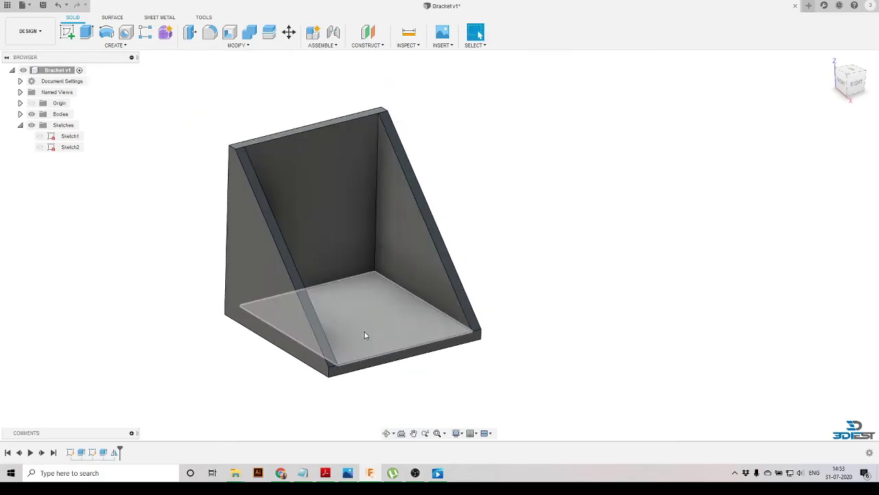
pyautogui.click(234, 46)
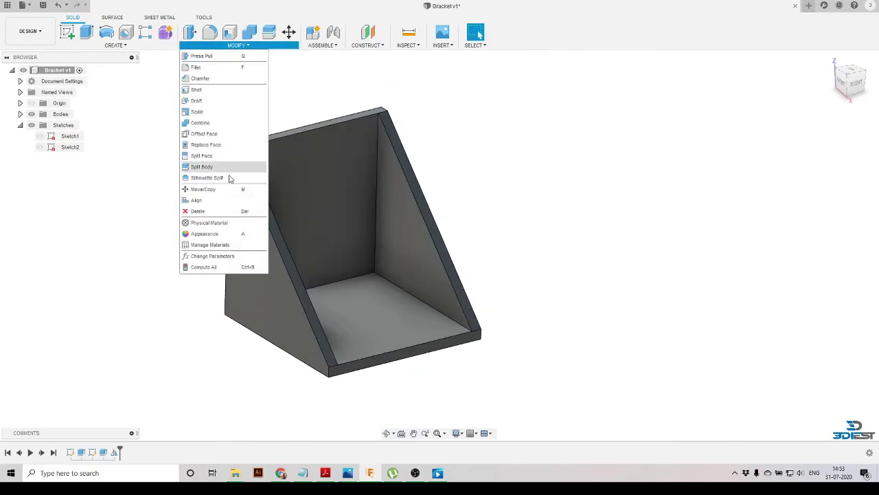
# In Change Parameters, restore thickness to 5 mm and set length to 100 mm
pyautogui.click(218, 257)
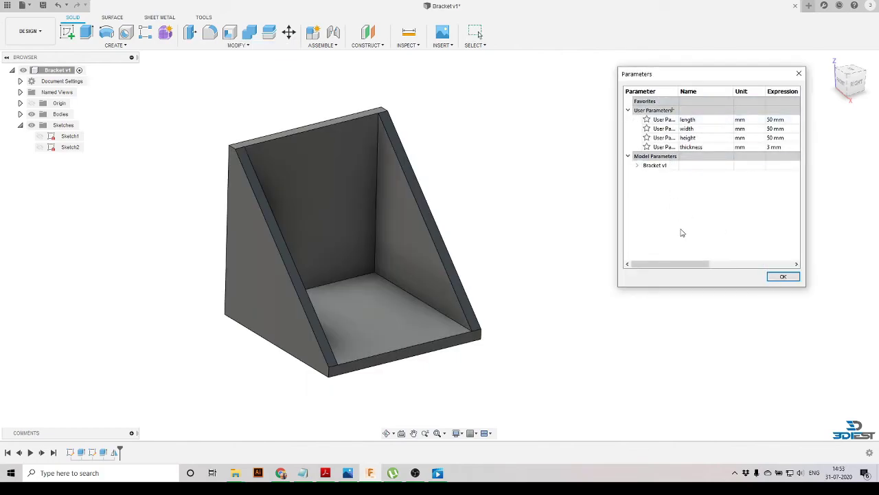
pyautogui.doubleClick(775, 147)
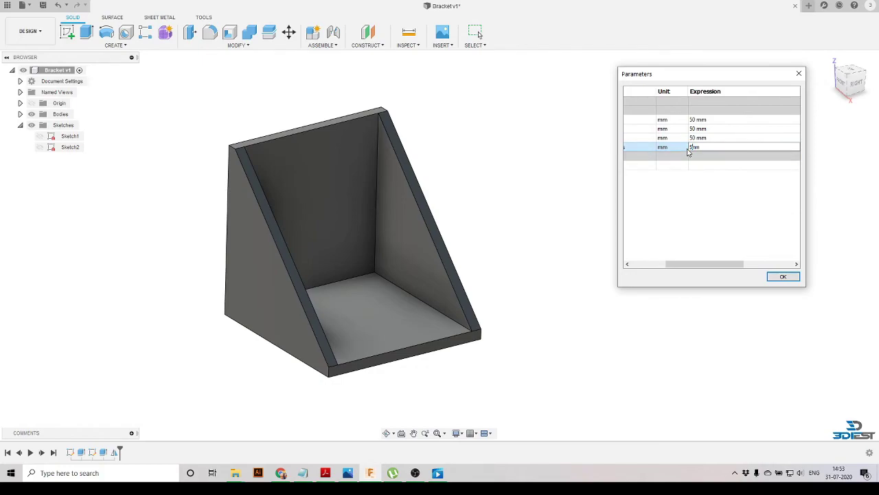
pyautogui.press('Return')
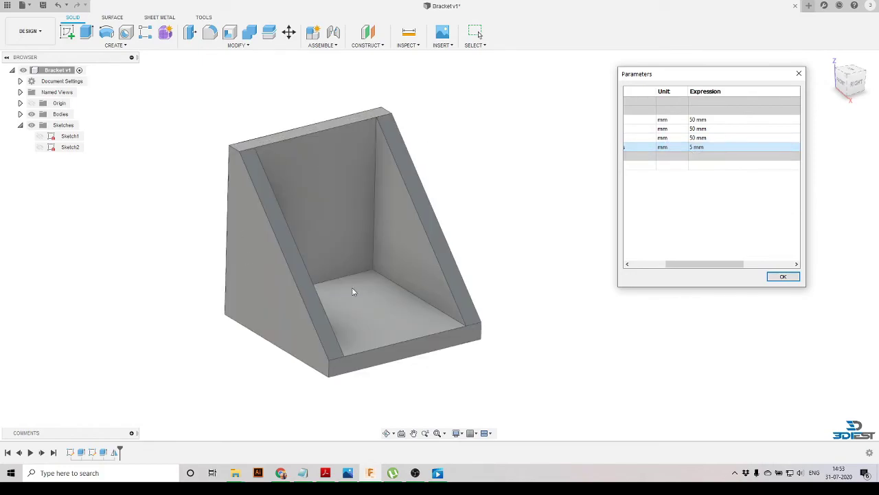
pyautogui.doubleClick(695, 120)
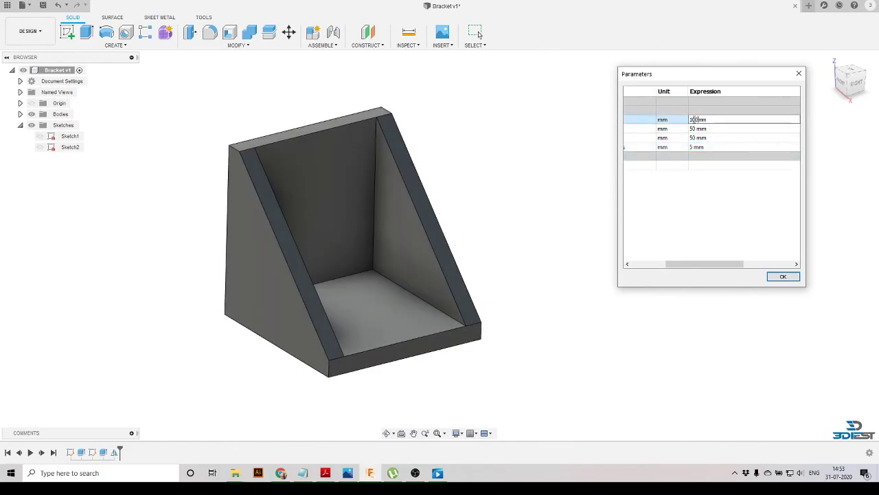
pyautogui.write('100')
pyautogui.press('Return')
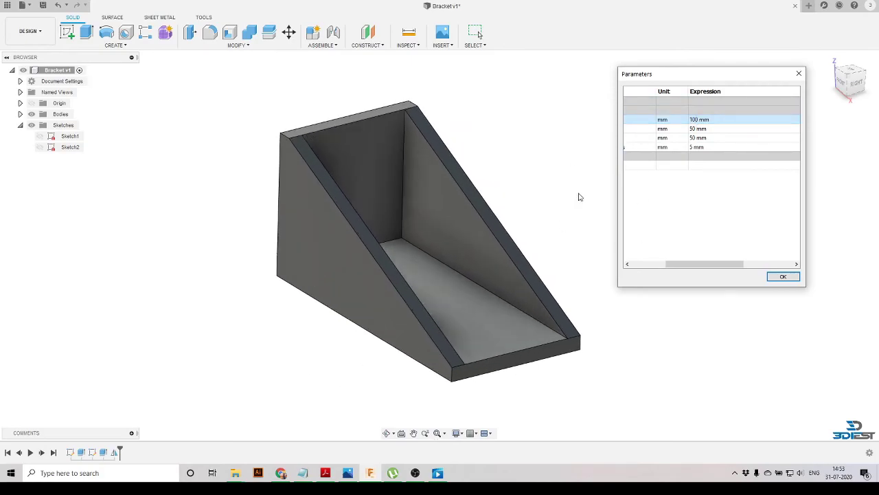
# Set width to 75 mm, height to 100 mm and thickness to 10 mm, then apply
pyautogui.doubleClick(696, 128)
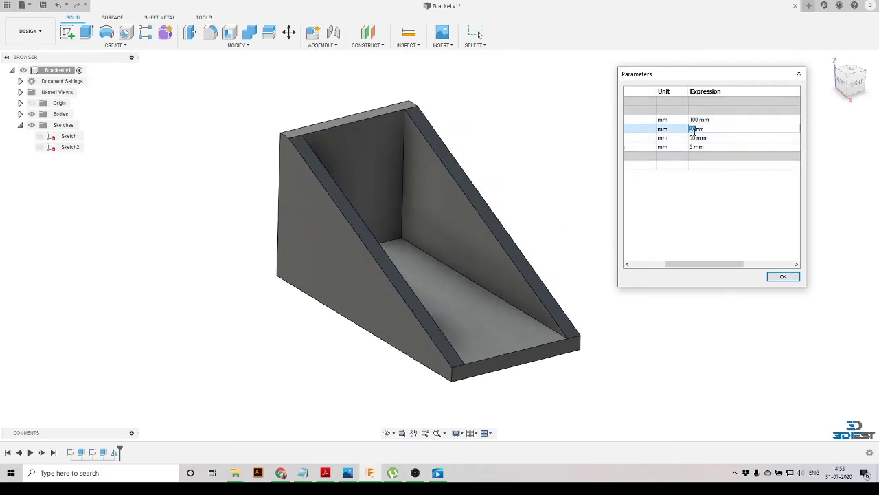
pyautogui.press('Return')
pyautogui.doubleClick(695, 137)
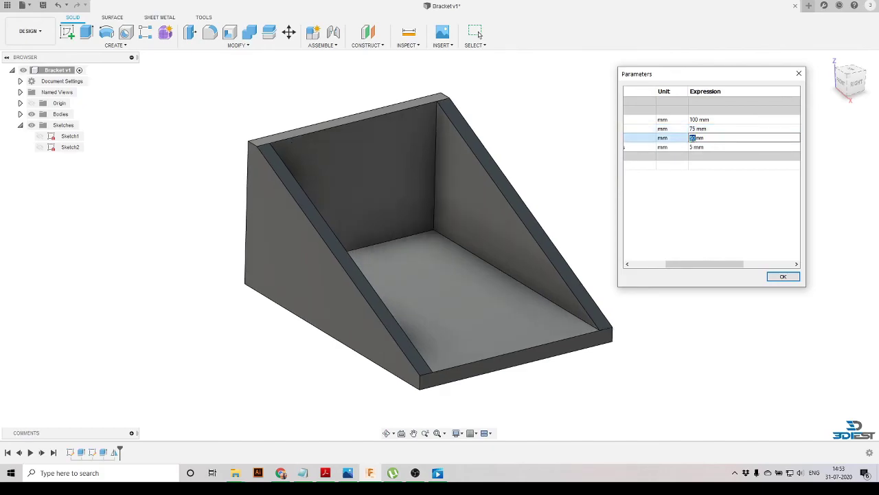
pyautogui.write('100')
pyautogui.press('Return')
pyautogui.scroll(-5, 372, 273)
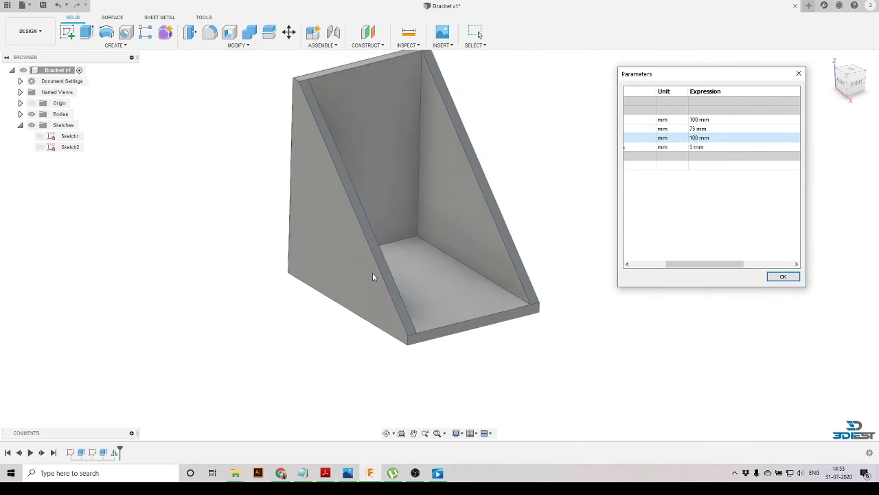
pyautogui.doubleClick(696, 147)
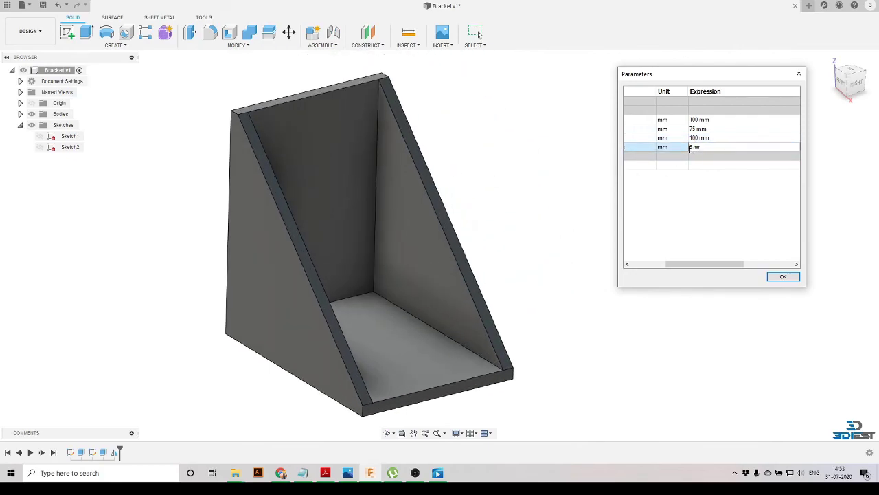
pyautogui.press('Return')
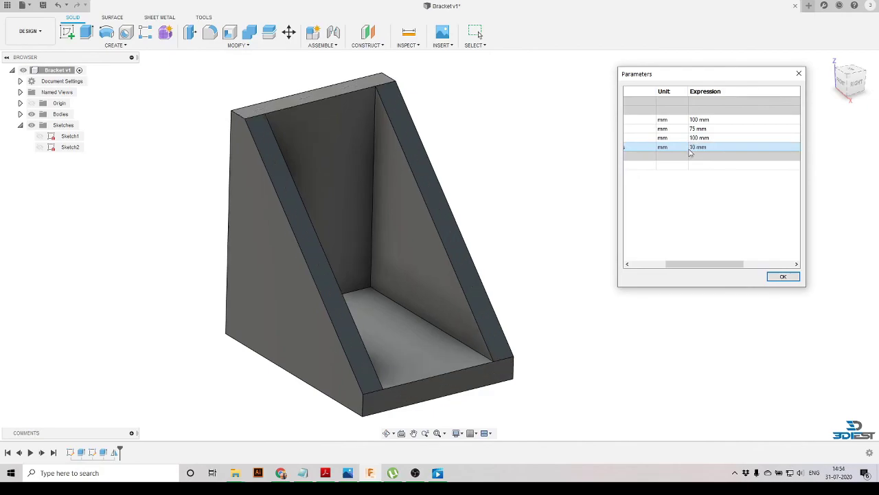
pyautogui.click(782, 276)
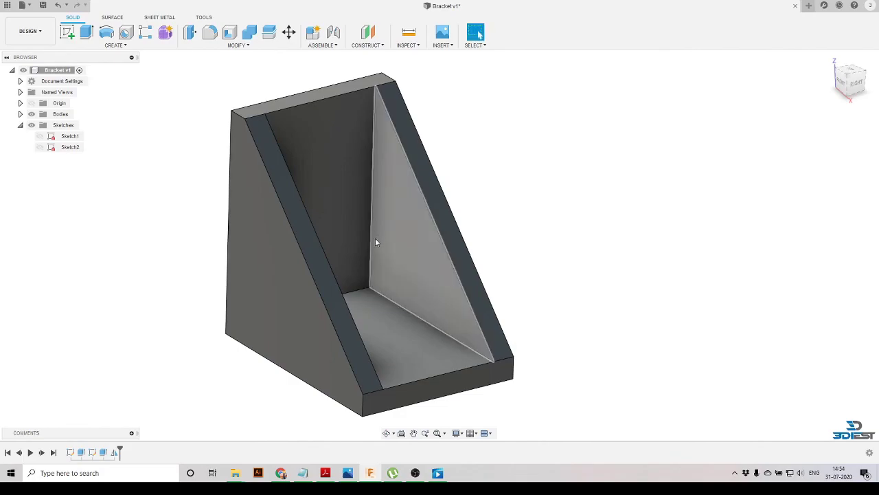
pyautogui.click(386, 433)
pyautogui.moveTo(374, 282); pyautogui.dragTo(464, 186)
pyautogui.scroll(3, 408, 235)
pyautogui.moveTo(408, 234); pyautogui.dragTo(410, 267)
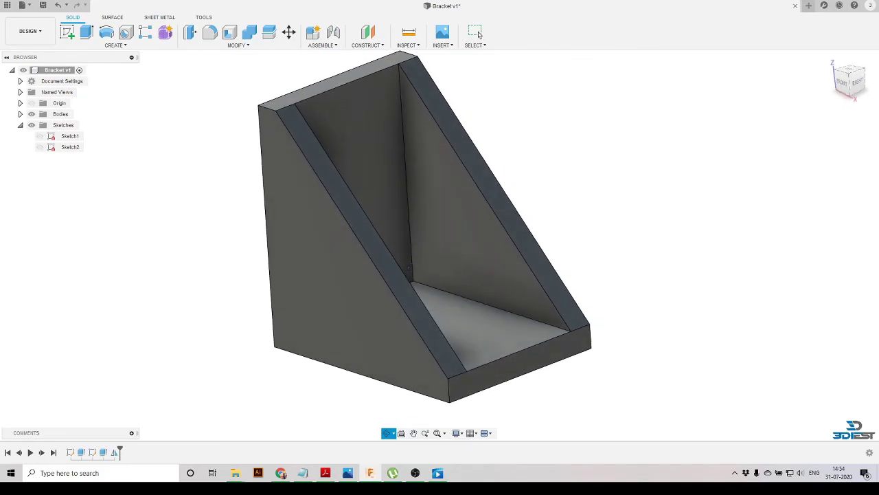